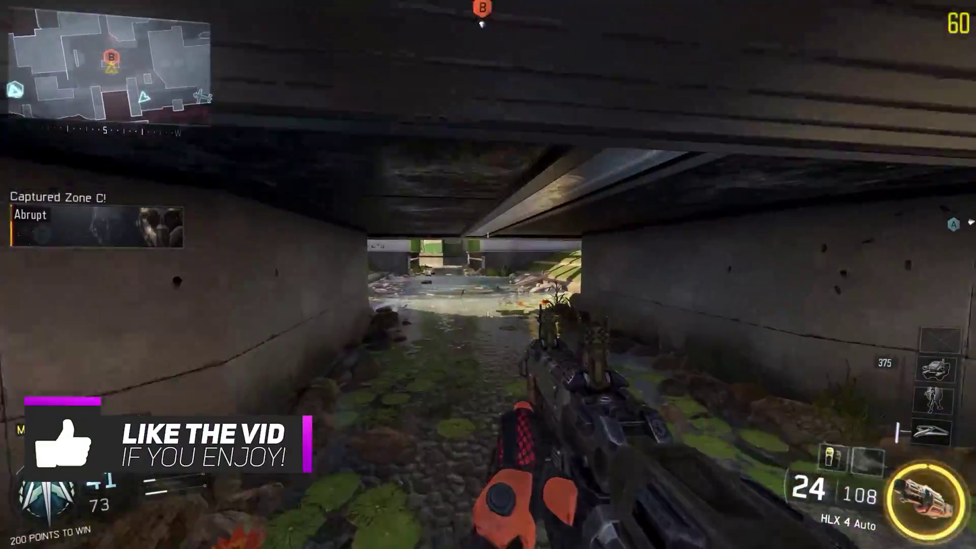
Advance through the tunnel and shoot down the enemy by the building
{"action": "key", "text": "w"}
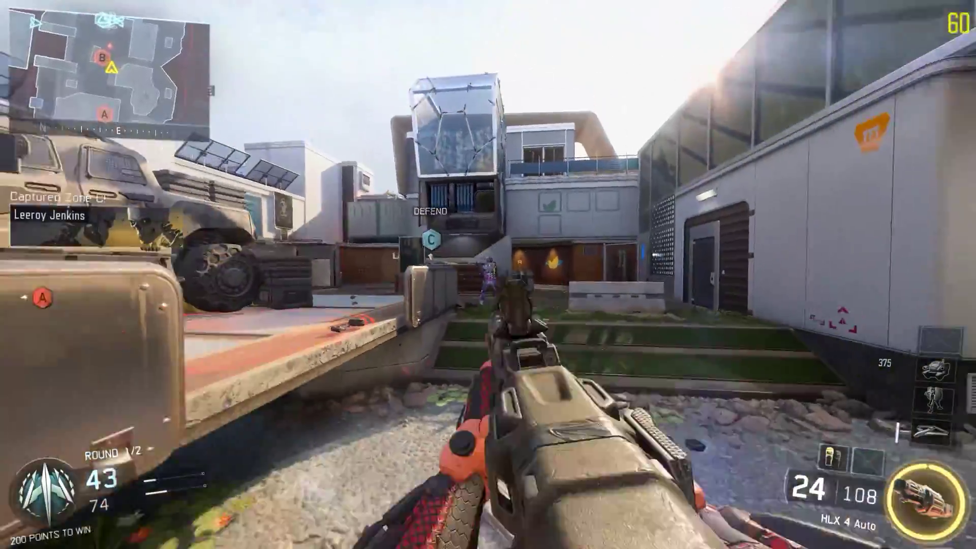
{"action": "left_click", "coordinate": [488, 275]}
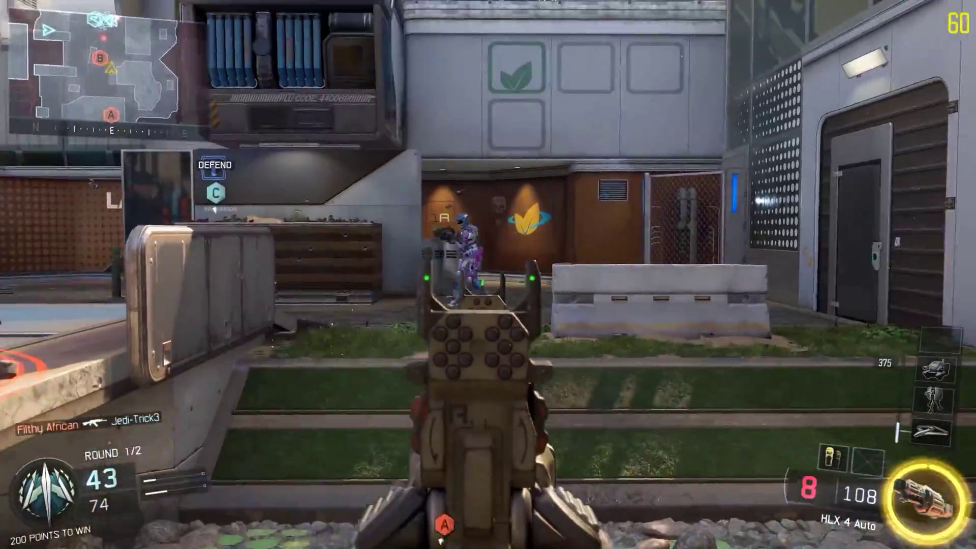
{"action": "left_click", "coordinate": [488, 274]}
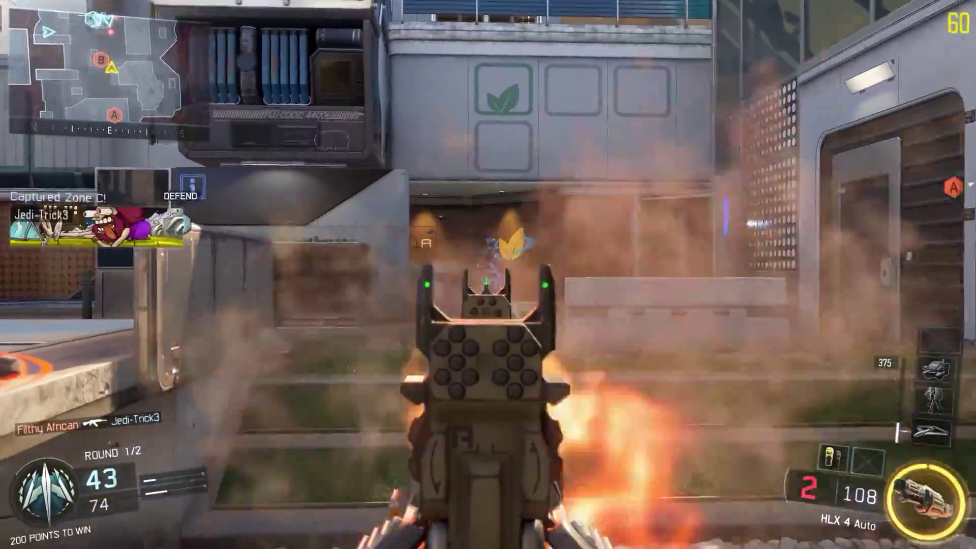
Walk past the farm building toward Zone A and up to the stairs
{"action": "key", "text": "w"}
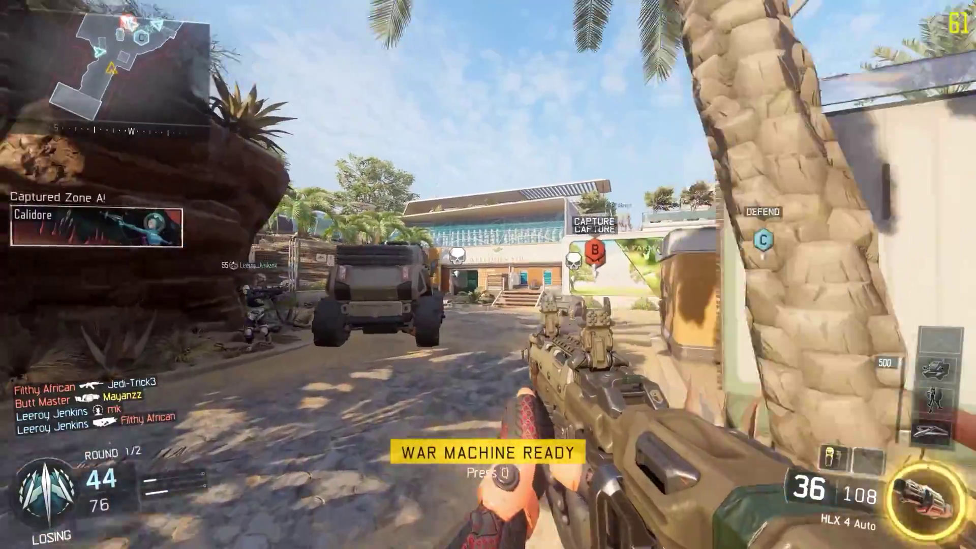
{"action": "key", "text": "w"}
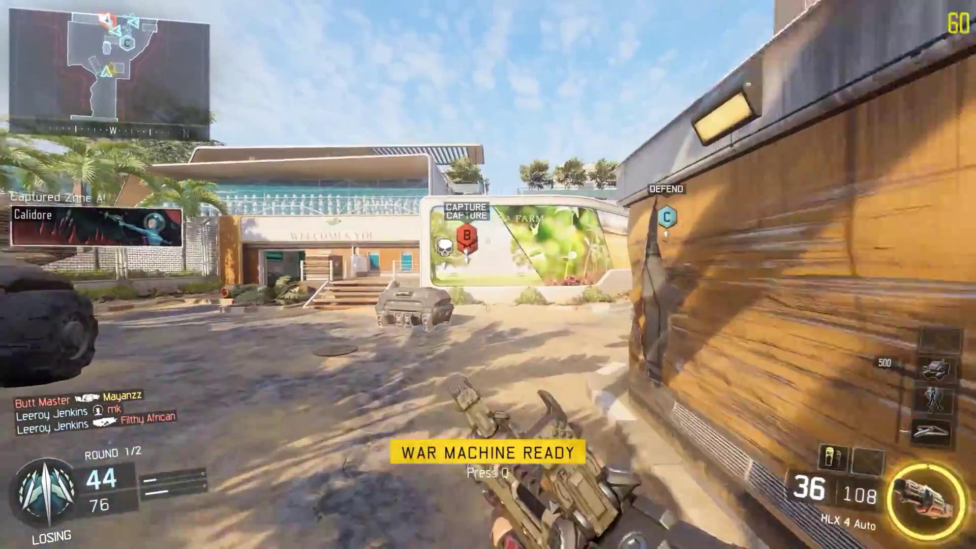
{"action": "key", "text": "w"}
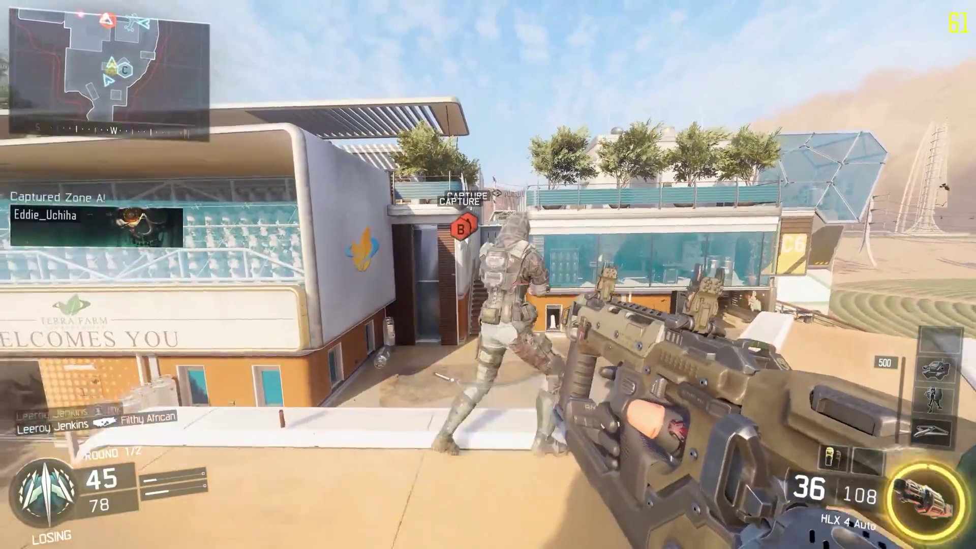
{"action": "key", "text": "w"}
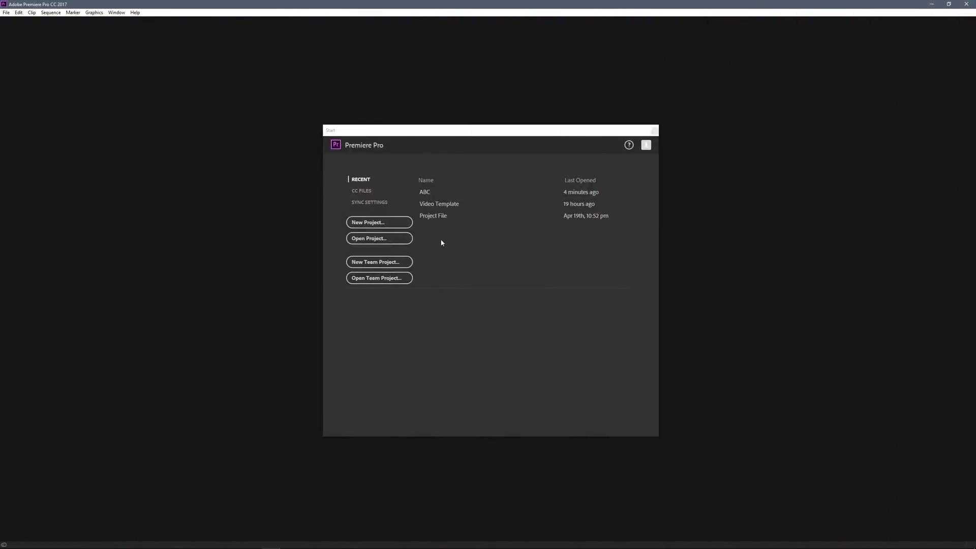
Create a new project named ABC in the Premiere Projects folder, overwriting the existing file
{"action": "left_click", "coordinate": [379, 223]}
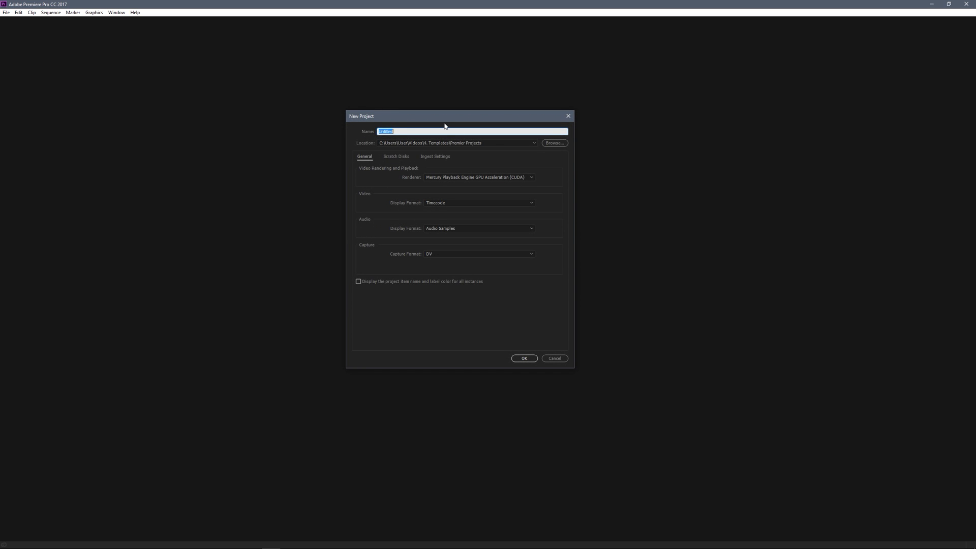
{"action": "type", "text": "AB"}
{"action": "left_click", "coordinate": [525, 358]}
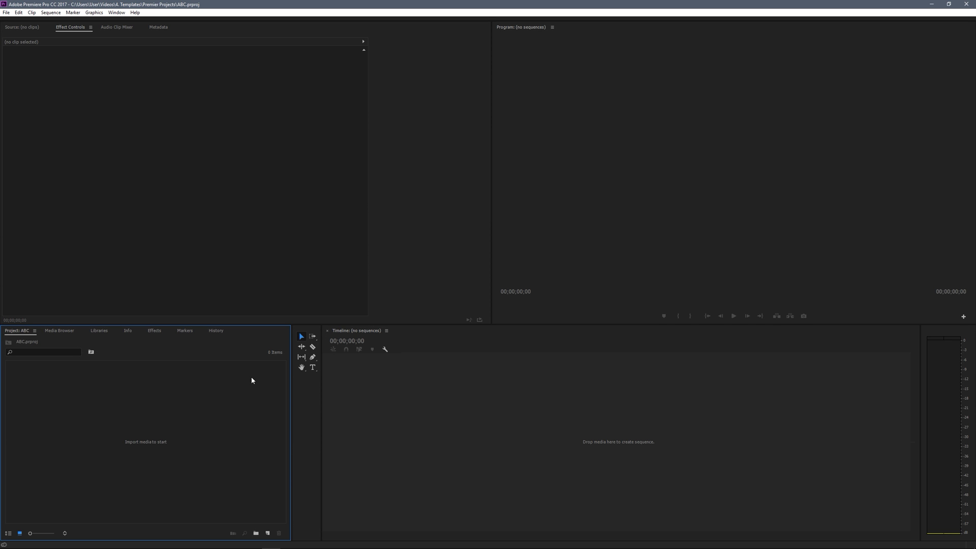
Start a new sequence and keep Custom editing mode with a 60.00 fps timebase
{"action": "right_click", "coordinate": [150, 401]}
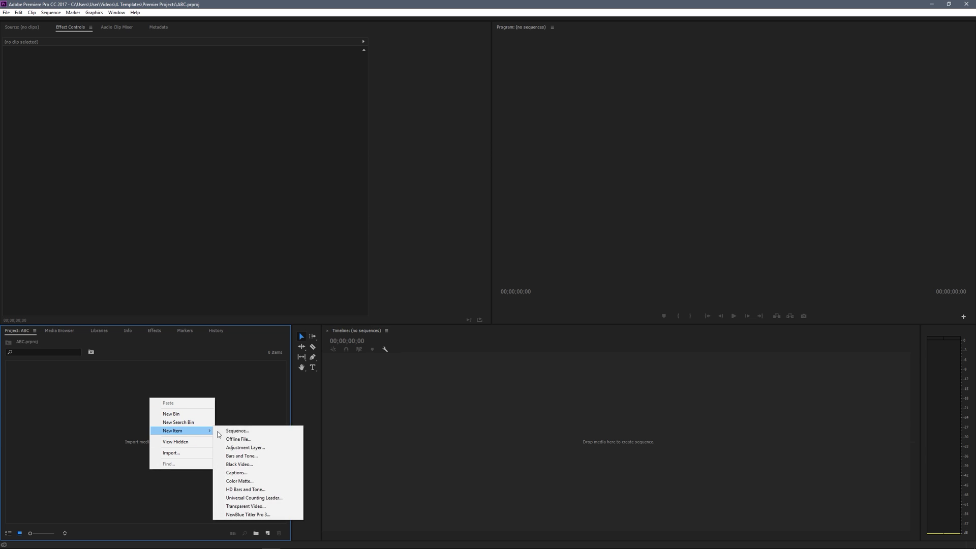
{"action": "left_click", "coordinate": [227, 431]}
{"action": "left_click", "coordinate": [412, 141]}
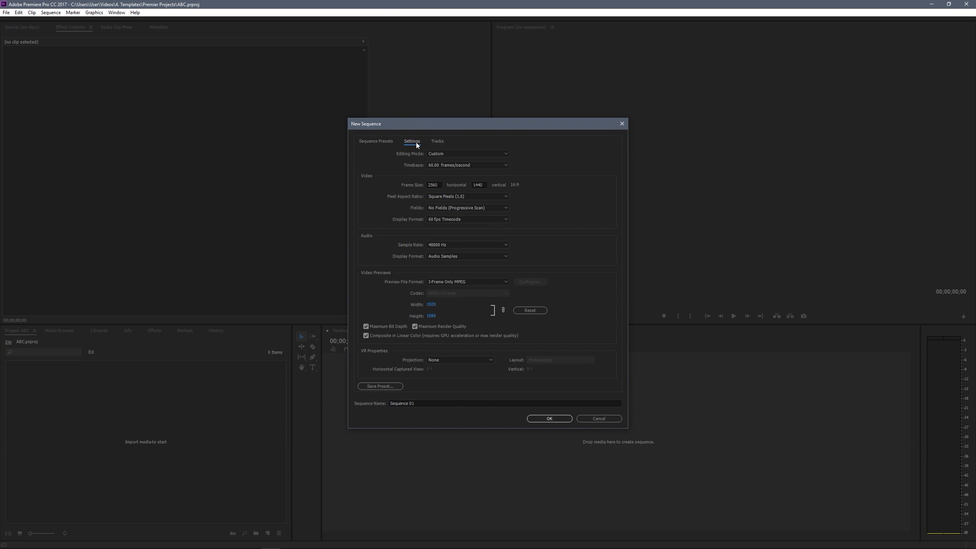
{"action": "left_click", "coordinate": [444, 155]}
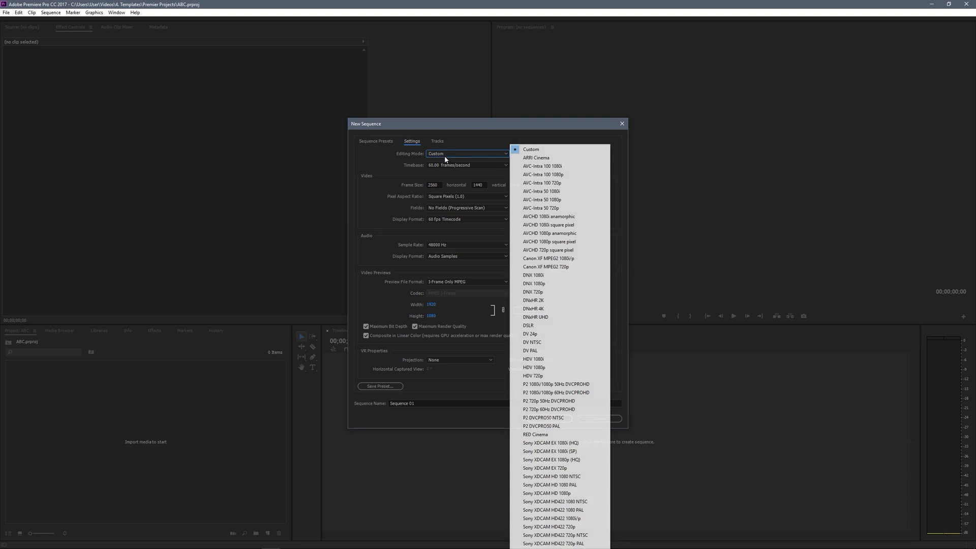
{"action": "left_click", "coordinate": [512, 149]}
{"action": "left_click", "coordinate": [506, 165]}
{"action": "left_click", "coordinate": [533, 169]}
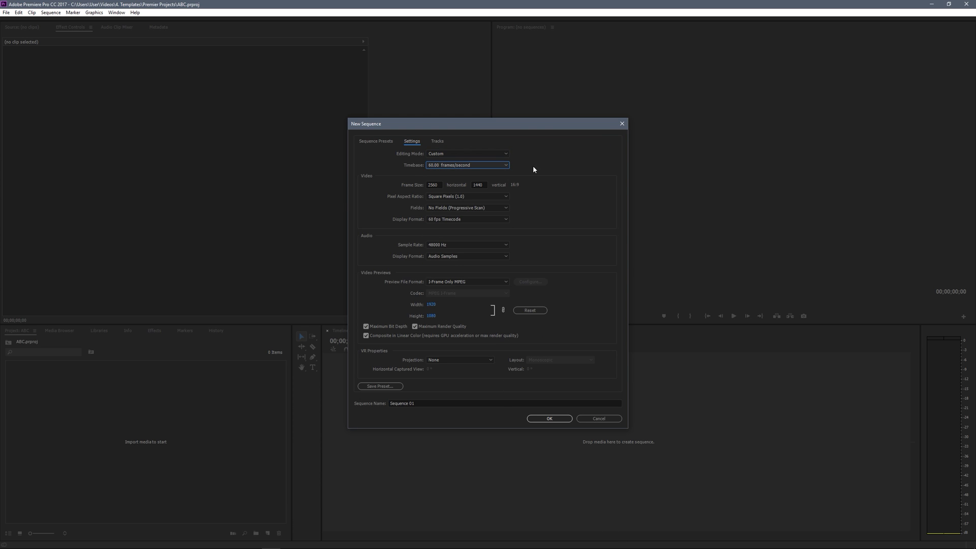
Set the frame size to 1920×1080 with square pixels and 60 fps timecode display
{"action": "left_click", "coordinate": [432, 186]}
{"action": "type", "text": "1920"}
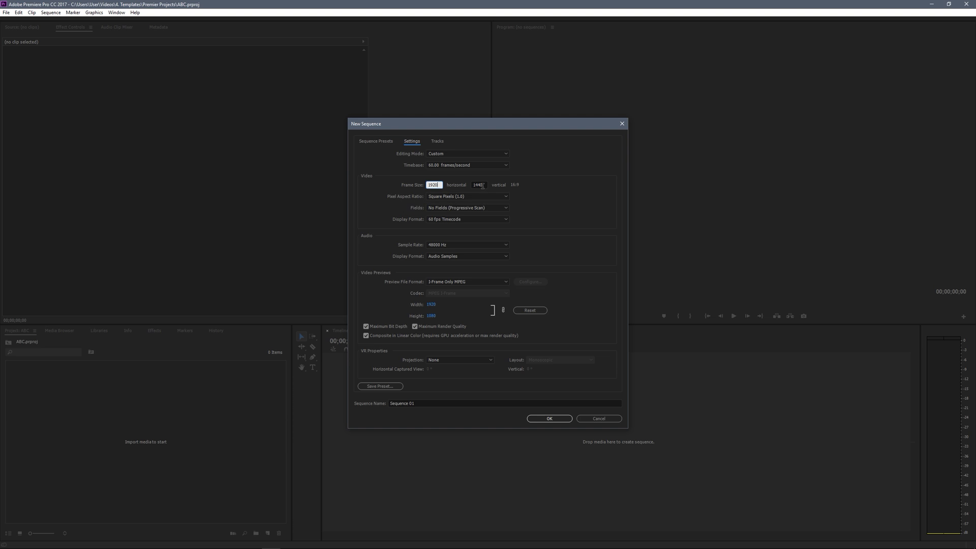
{"action": "key", "text": "Tab"}
{"action": "type", "text": "1"}
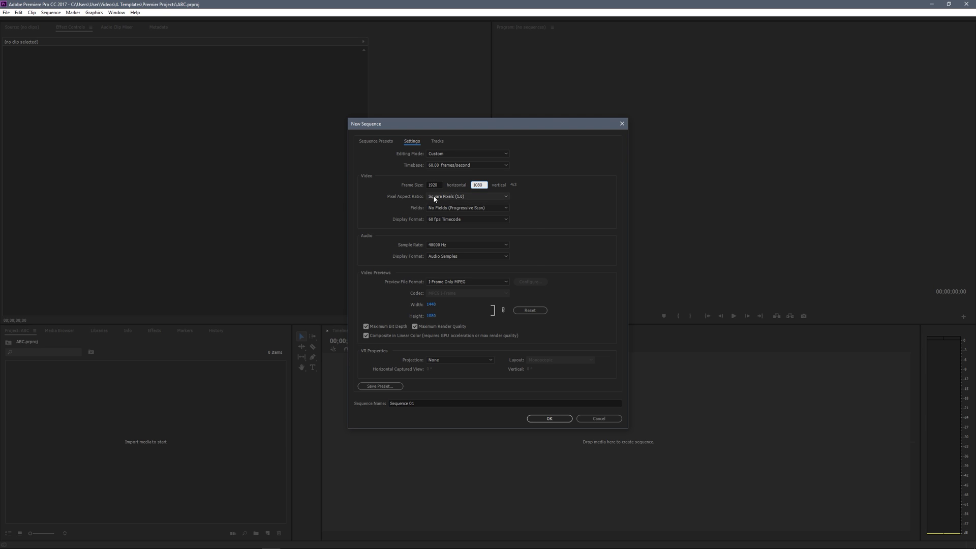
{"action": "left_click", "coordinate": [433, 196]}
{"action": "left_click", "coordinate": [549, 203]}
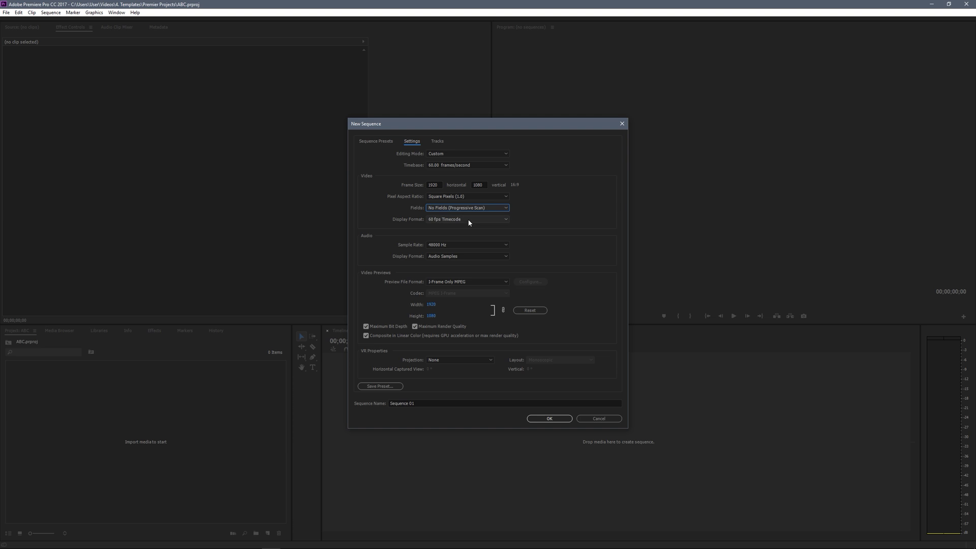
{"action": "left_click", "coordinate": [469, 220]}
{"action": "left_click", "coordinate": [517, 211]}
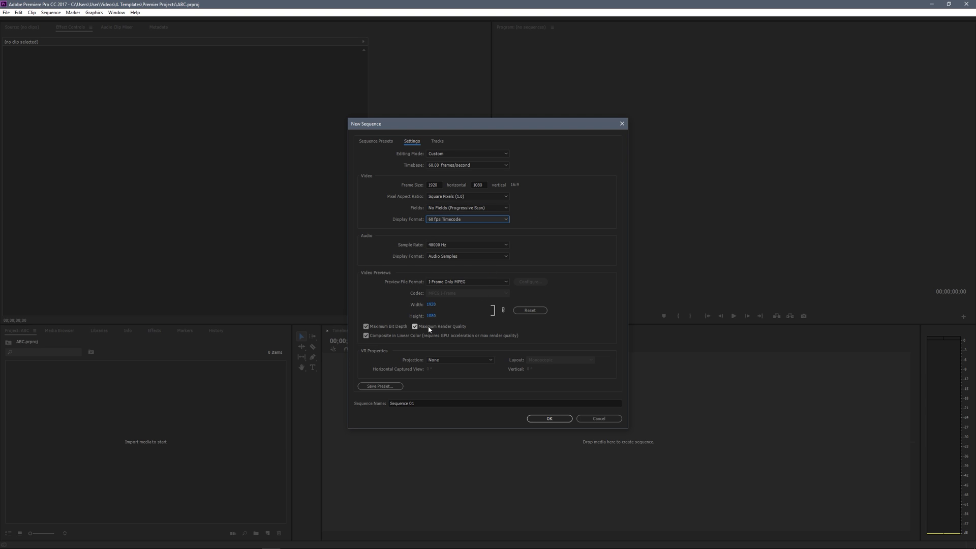
Turn off Maximum Render Quality, name the sequence MAIN and create it
{"action": "left_click", "coordinate": [415, 327]}
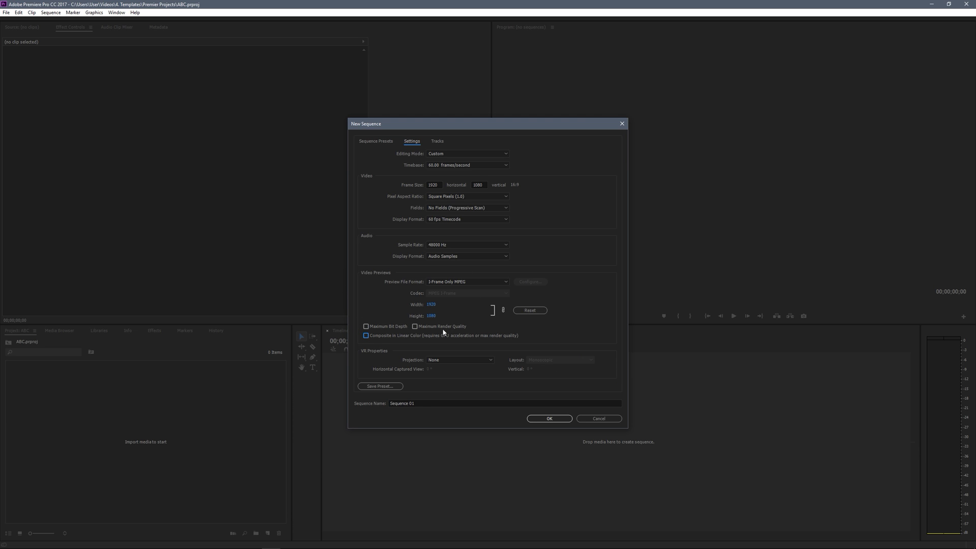
{"action": "left_click", "coordinate": [421, 403]}
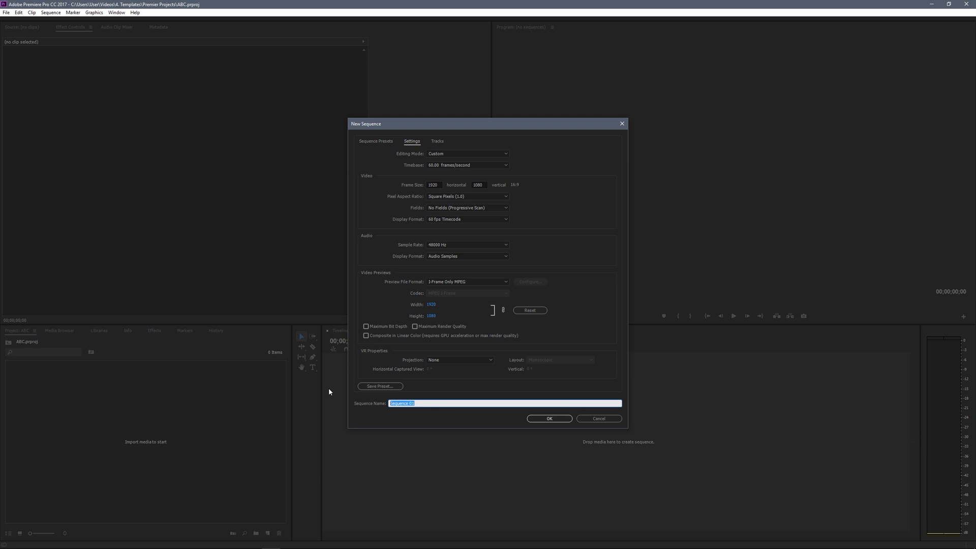
{"action": "type", "text": "MAIN"}
{"action": "left_click", "coordinate": [547, 419]}
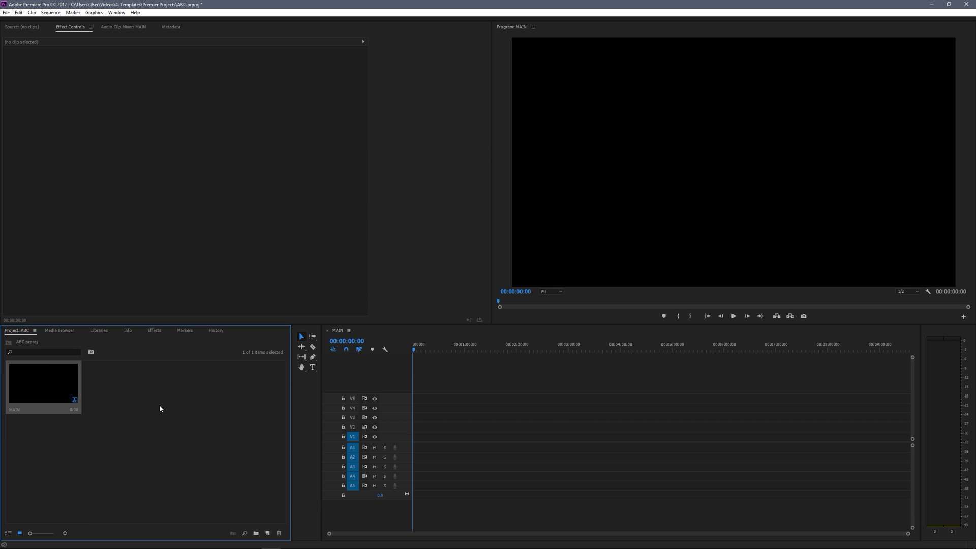
{"action": "right_click", "coordinate": [132, 389]}
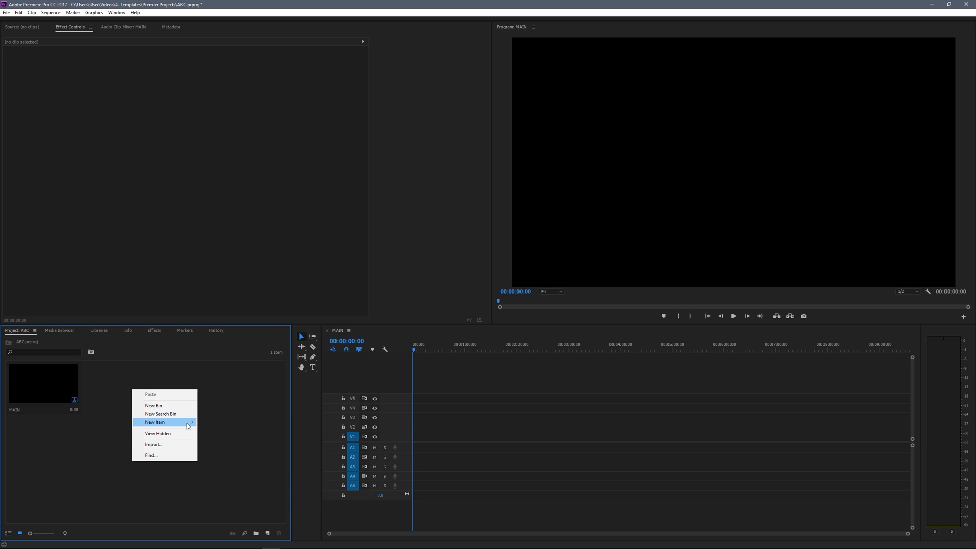
{"action": "left_click", "coordinate": [214, 422]}
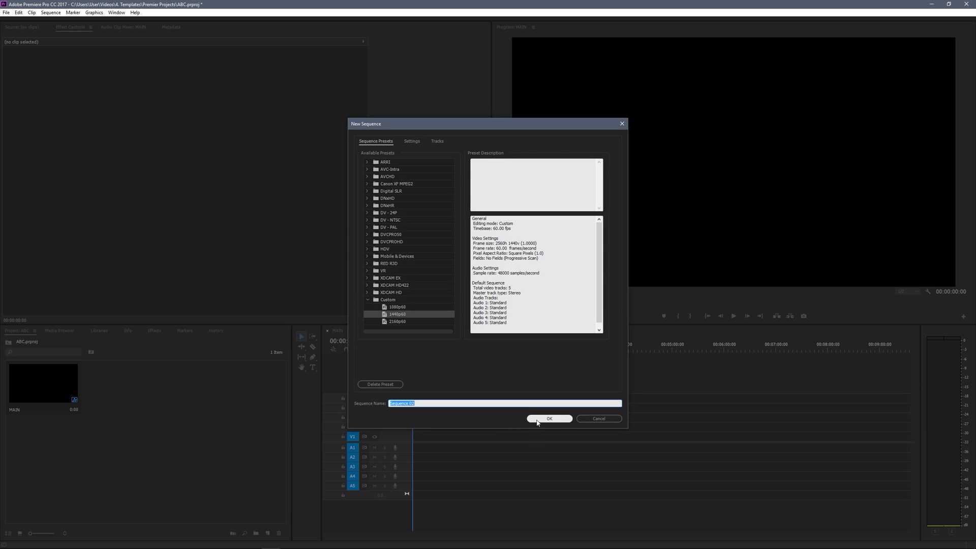
{"action": "left_click", "coordinate": [537, 420]}
{"action": "left_click", "coordinate": [338, 335]}
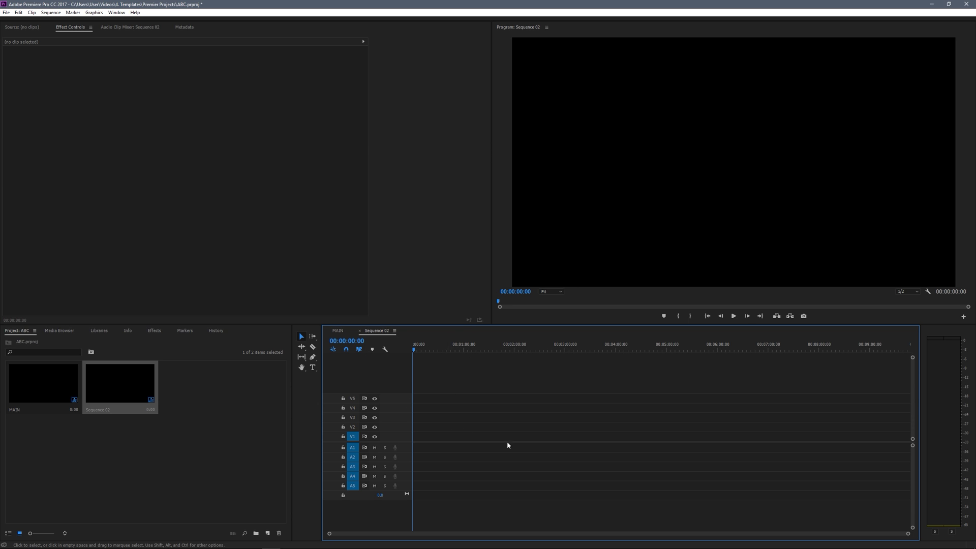
{"action": "left_click", "coordinate": [337, 331]}
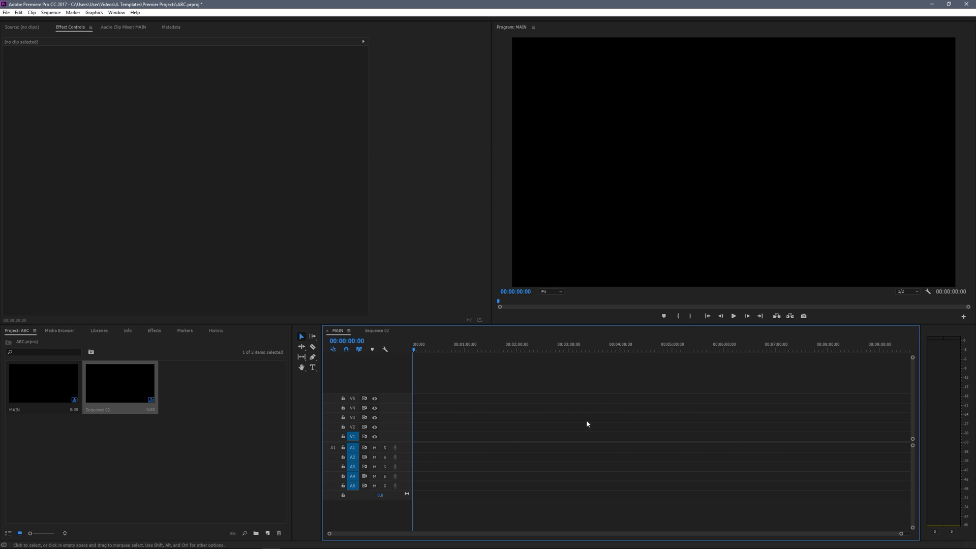
{"action": "left_click", "coordinate": [360, 332]}
{"action": "left_click", "coordinate": [132, 388]}
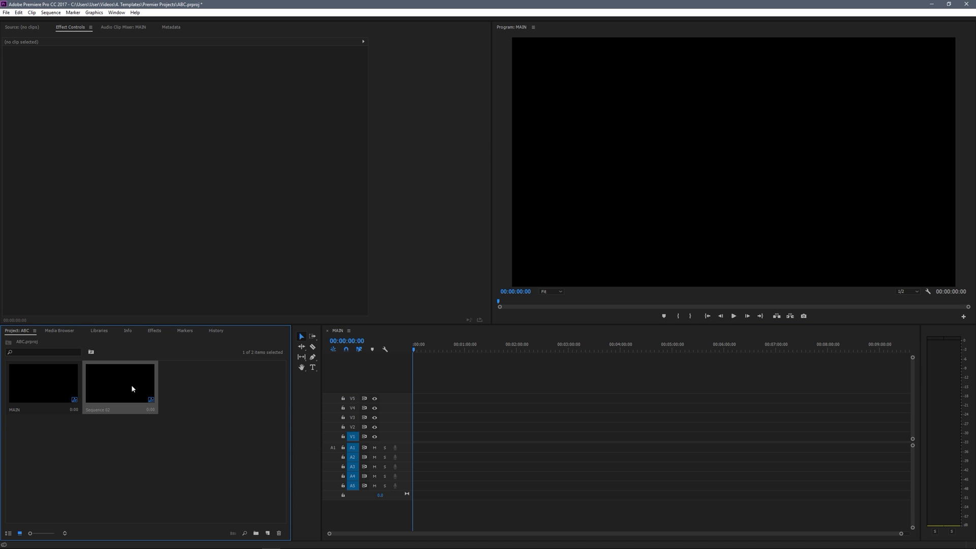
Delete Sequence 02 and drag the Black Ops battle image from 1. Pictures onto MAIN's V1
{"action": "key", "text": "Delete"}
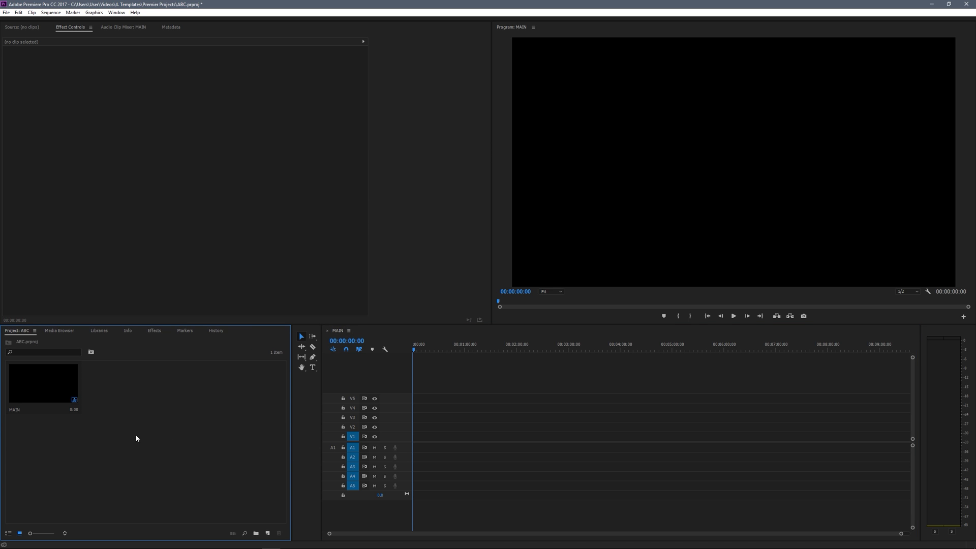
{"action": "left_click", "coordinate": [65, 545]}
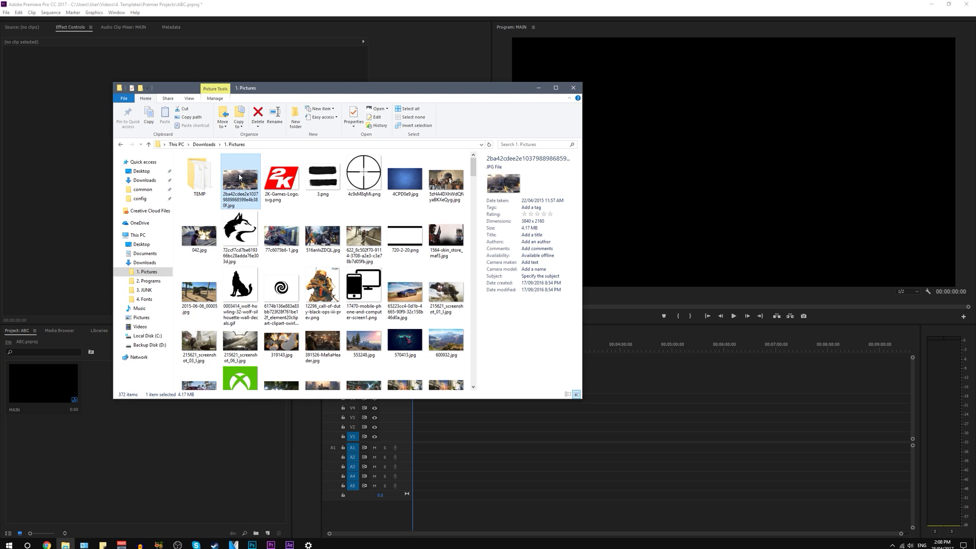
{"action": "left_click_drag", "start_coordinate": [240, 177], "coordinate": [416, 437]}
{"action": "left_click", "coordinate": [428, 346]}
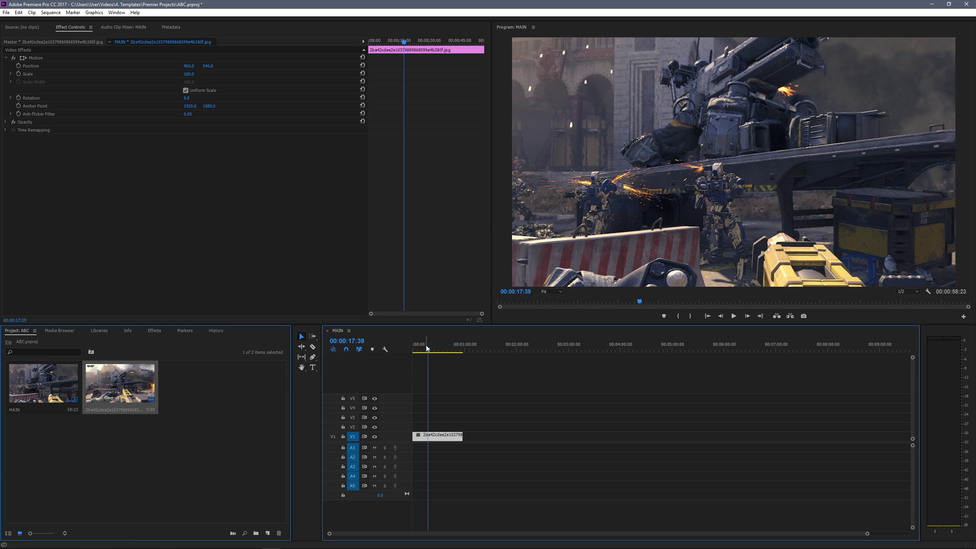
{"action": "left_click", "coordinate": [442, 346]}
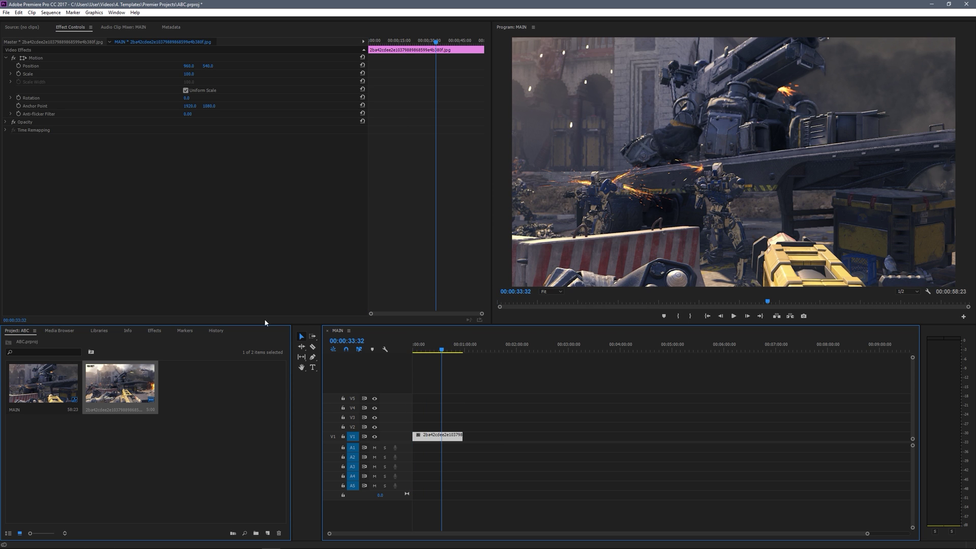
Scale the battle image to 41 and position it at 1026, 495
{"action": "left_click", "coordinate": [72, 28]}
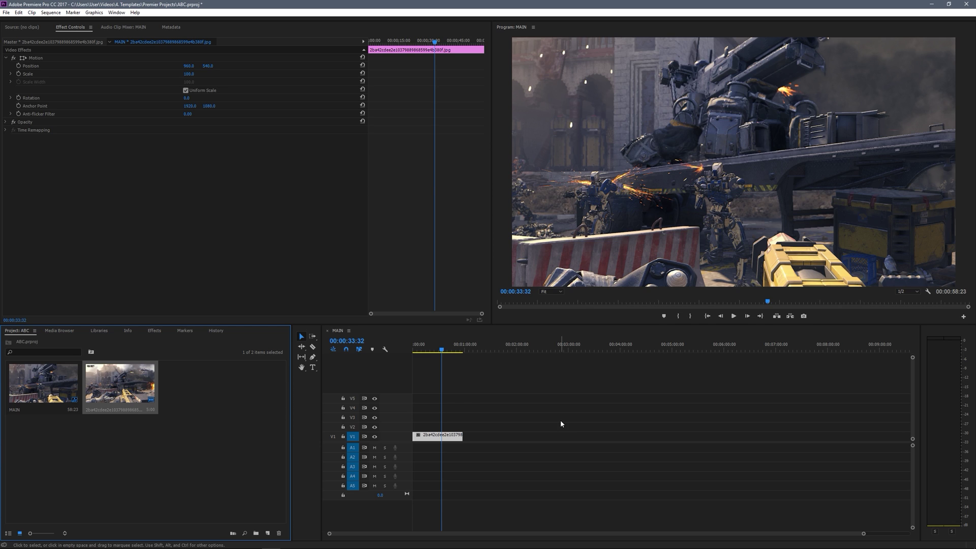
{"action": "left_click", "coordinate": [453, 437]}
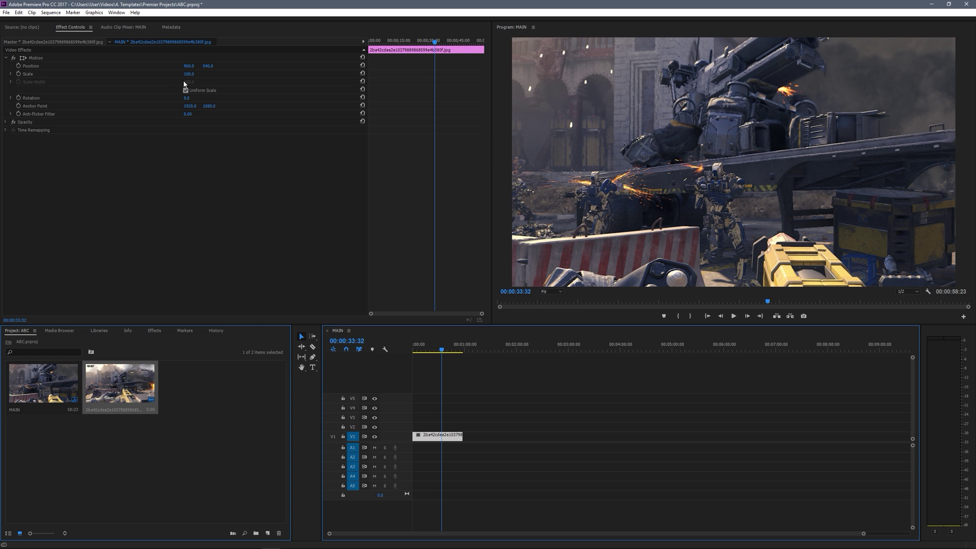
{"action": "left_click_drag", "start_coordinate": [189, 66], "coordinate": [158, 74]}
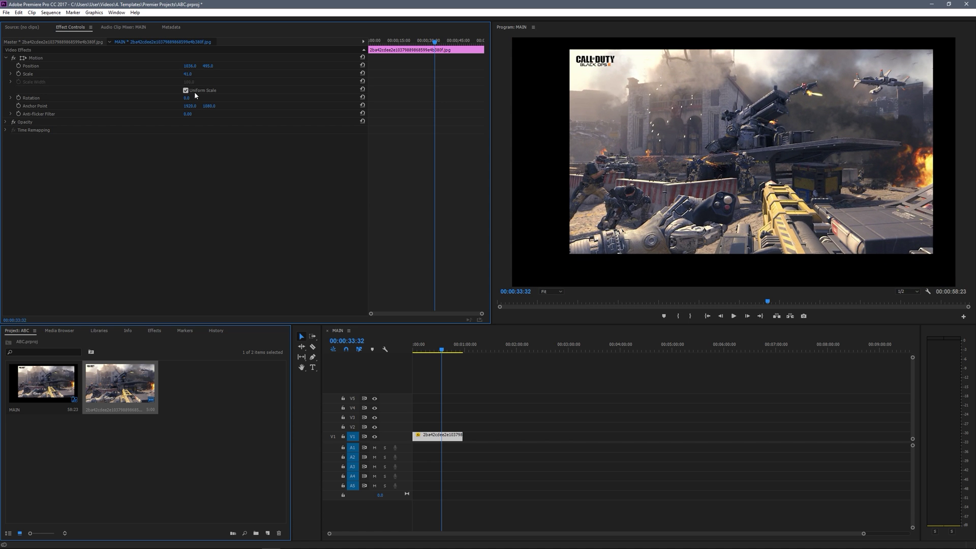
Drag the image up-left on the canvas, unlink uniform scale and squash its height to 35.5
{"action": "left_click", "coordinate": [34, 57]}
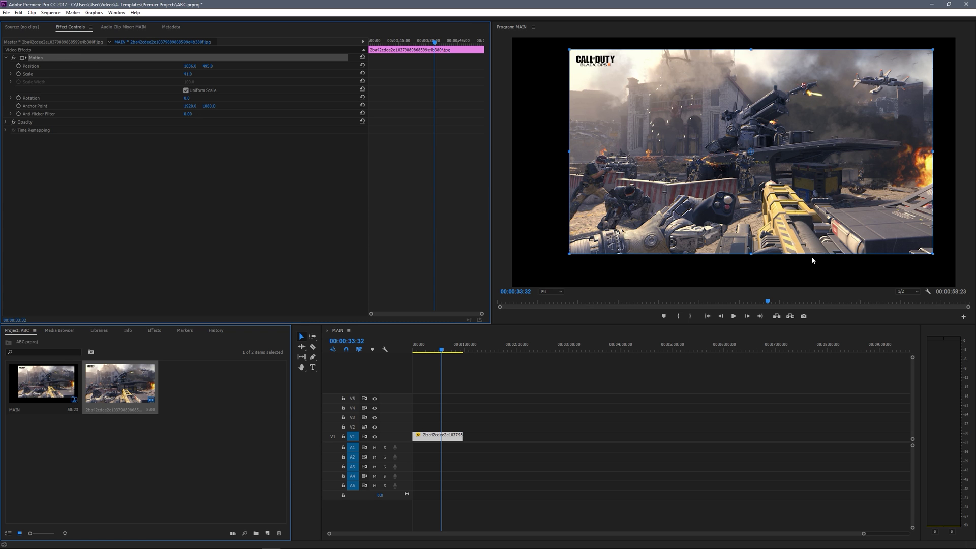
{"action": "mouse_move", "coordinate": [793, 147]}
{"action": "left_mouse_down"}
{"action": "mouse_move", "coordinate": [849, 168]}
{"action": "mouse_move", "coordinate": [839, 153]}
{"action": "mouse_move", "coordinate": [785, 129]}
{"action": "left_mouse_up"}
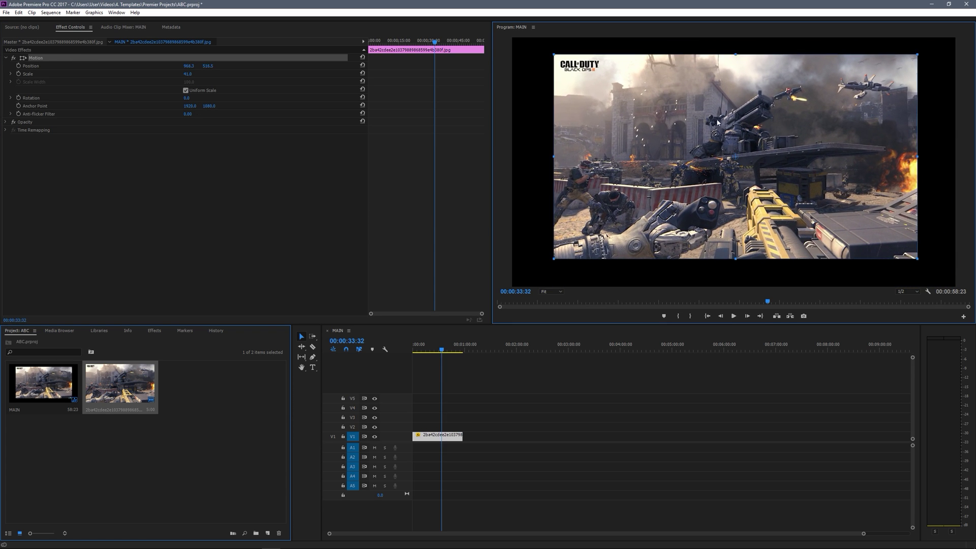
{"action": "left_click", "coordinate": [186, 91]}
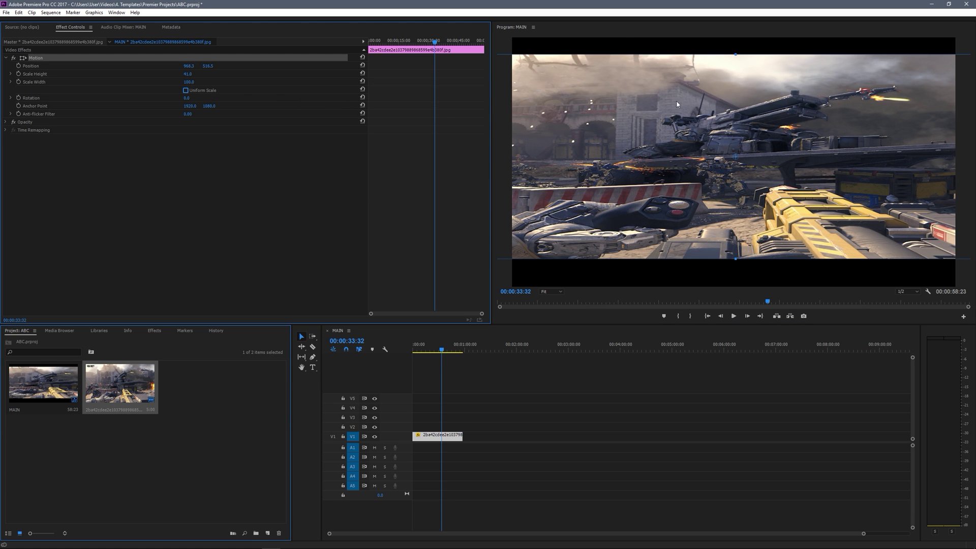
{"action": "left_click_drag", "start_coordinate": [736, 54], "coordinate": [718, 103]}
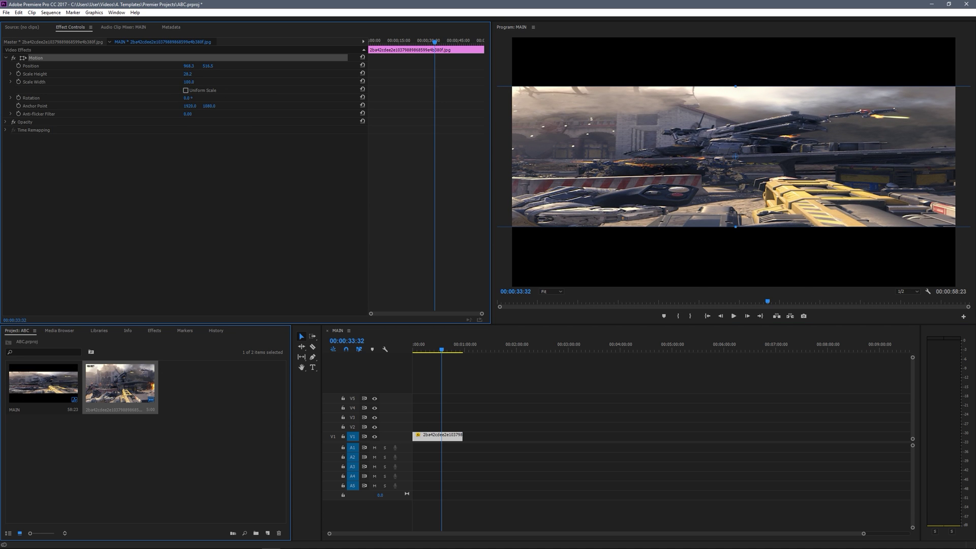
Flatten and rotate the image, undo the rotation, and reset Motion to 100 scale at 960, 540
{"action": "left_click_drag", "start_coordinate": [185, 97], "coordinate": [204, 185]}
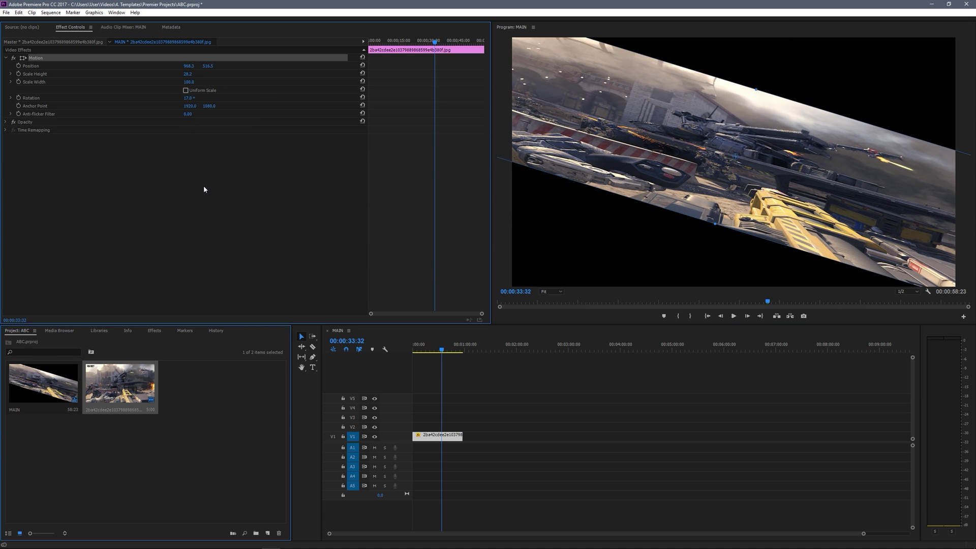
{"action": "key", "text": "ctrl+z"}
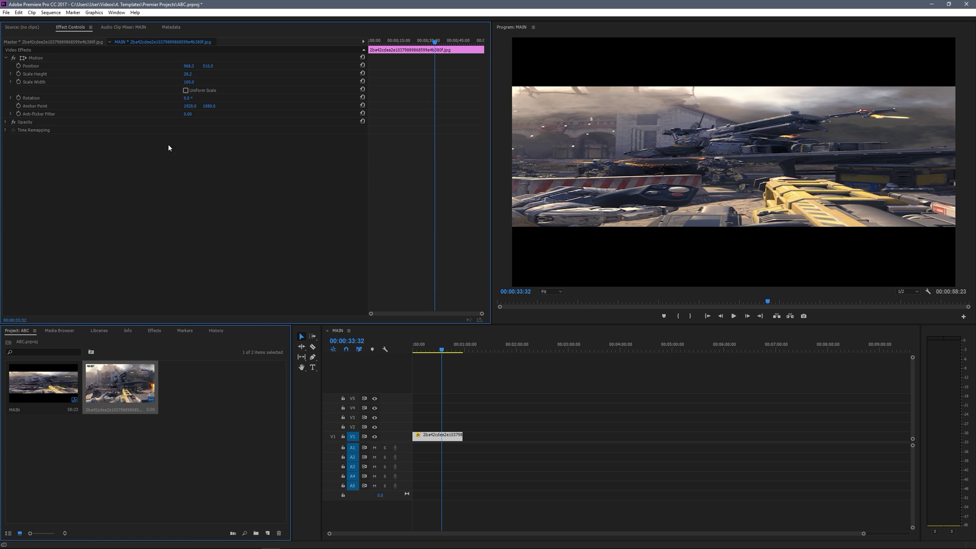
{"action": "left_click", "coordinate": [363, 57]}
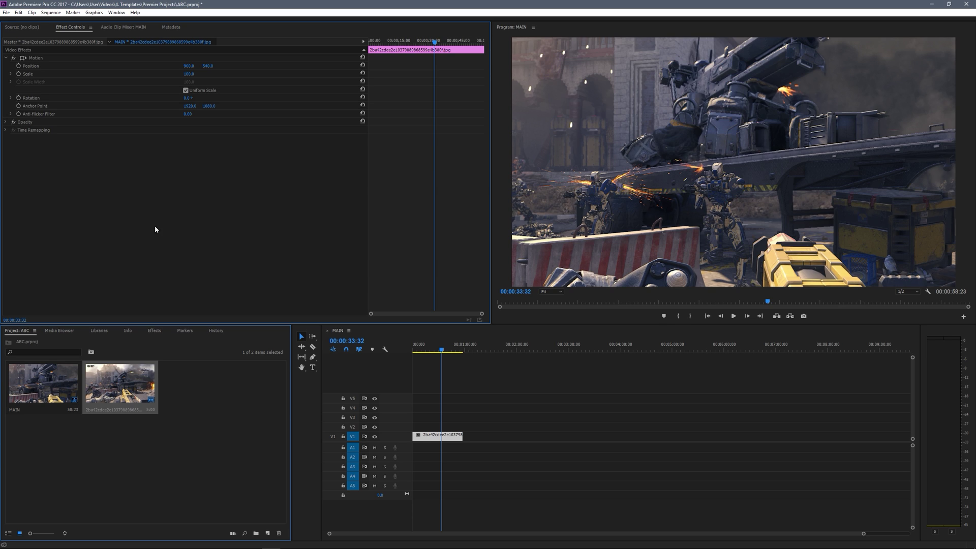
In the Effects panel, browse the Dissolve transitions: Dip to Black, Film Dissolve, Cross Dissolve
{"action": "left_click", "coordinate": [154, 331]}
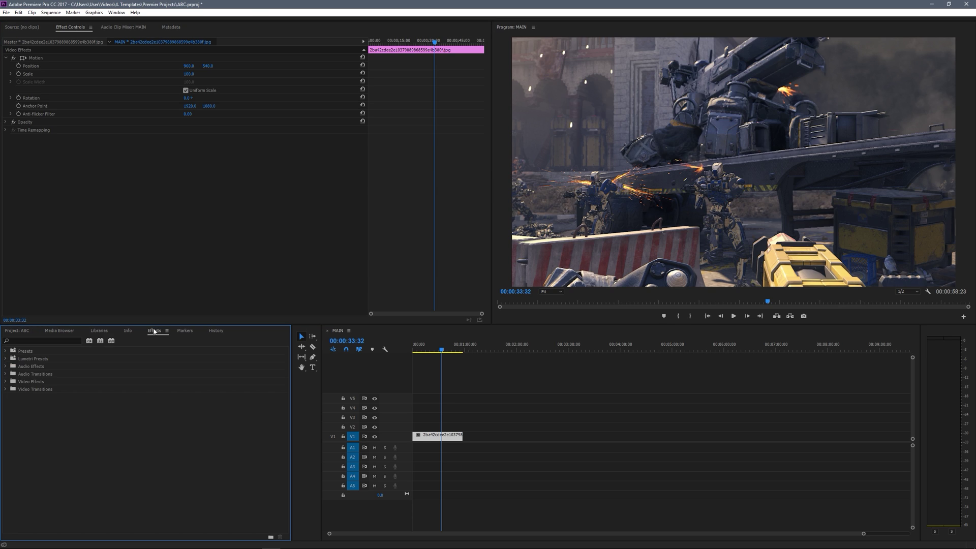
{"action": "left_click", "coordinate": [6, 389]}
{"action": "left_click", "coordinate": [9, 405]}
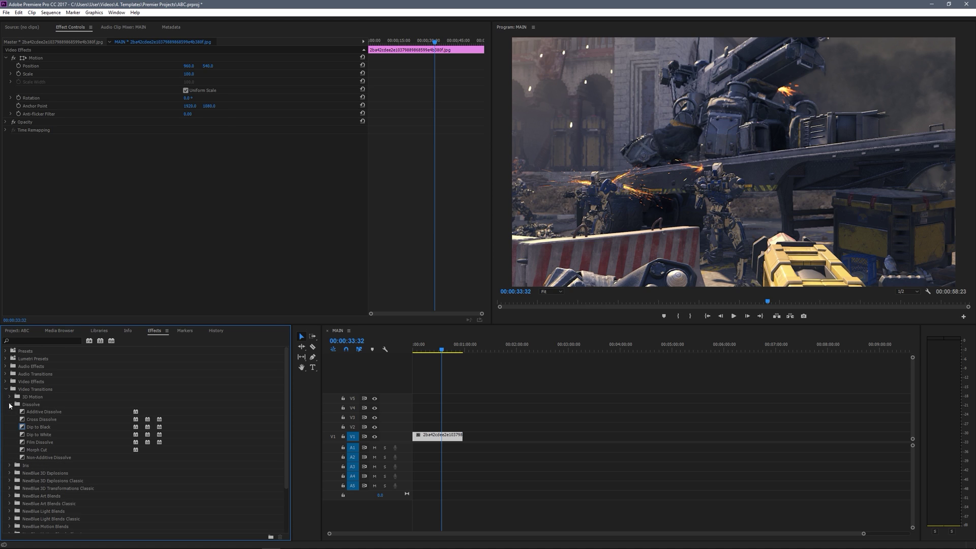
{"action": "left_click", "coordinate": [44, 427]}
{"action": "left_click", "coordinate": [36, 442]}
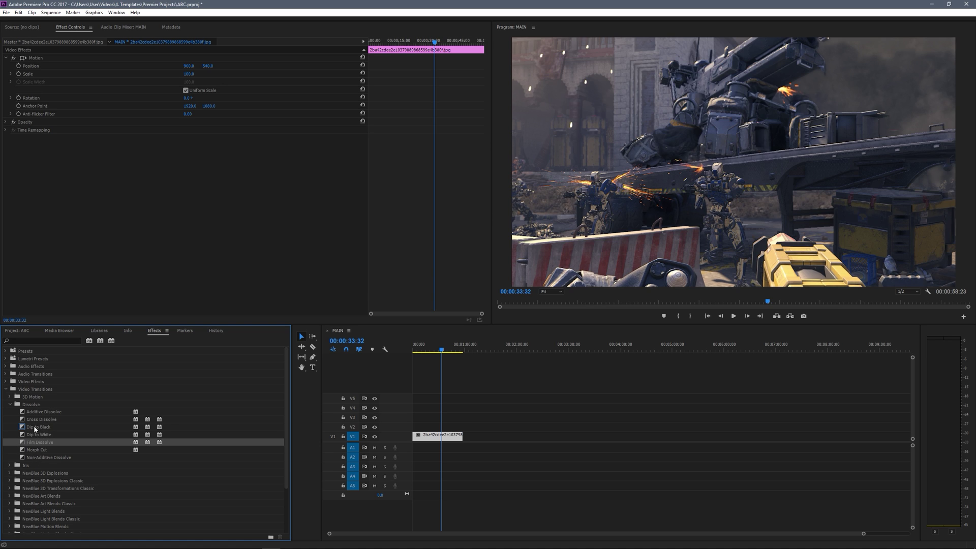
{"action": "left_click", "coordinate": [34, 423]}
{"action": "left_click", "coordinate": [10, 405]}
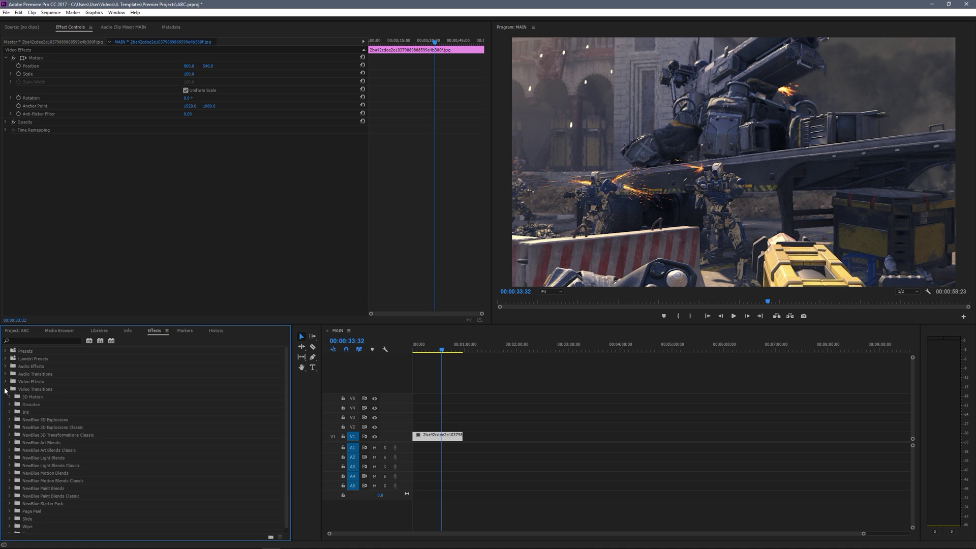
{"action": "left_click", "coordinate": [6, 390]}
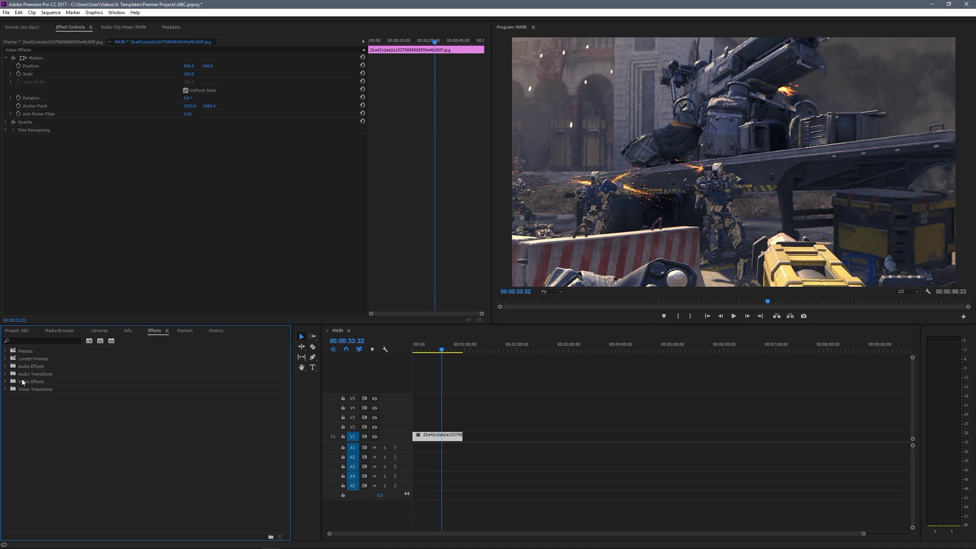
Expand Video Effects > Color Correction and drag Lumetri Color onto the V1 clip
{"action": "left_click", "coordinate": [21, 382]}
{"action": "left_click", "coordinate": [29, 375]}
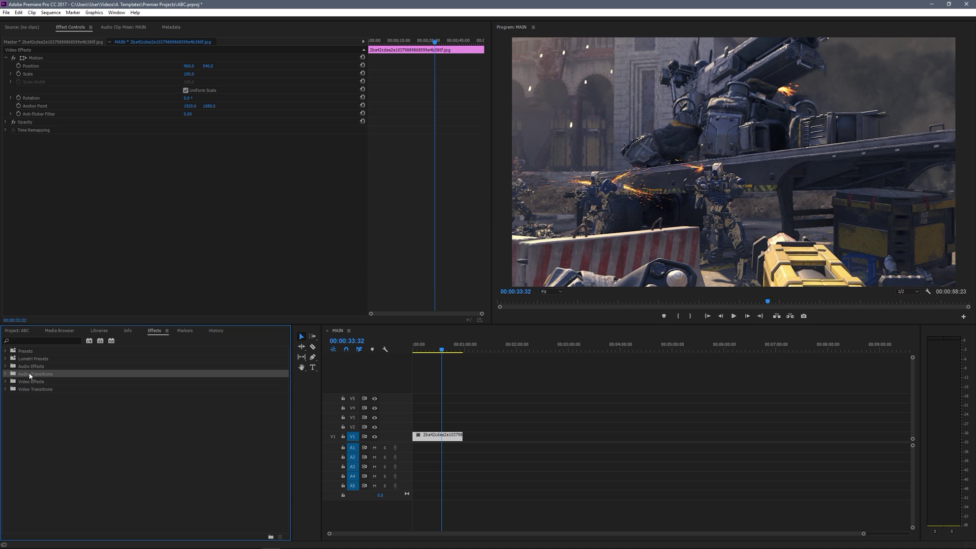
{"action": "left_click", "coordinate": [29, 366]}
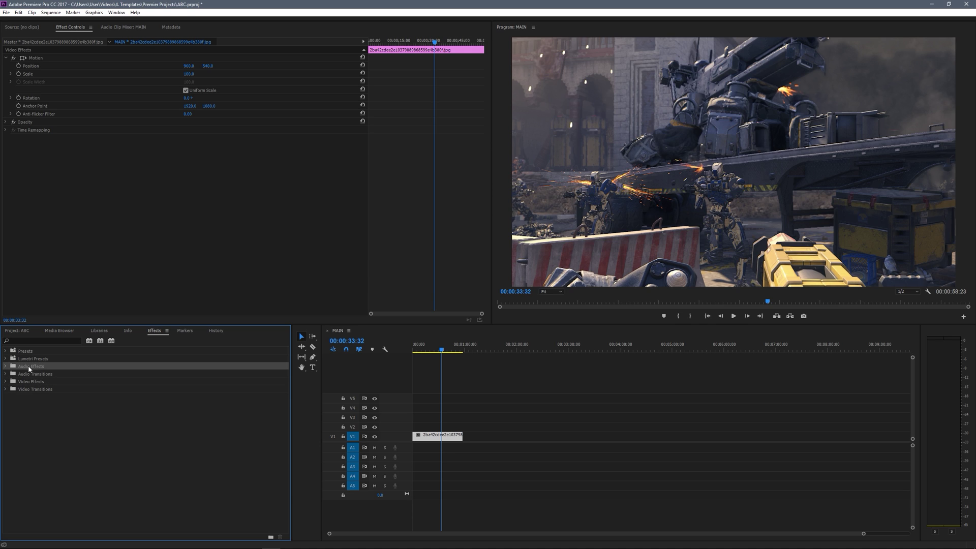
{"action": "left_click", "coordinate": [6, 382]}
{"action": "scroll", "coordinate": [38, 395], "scroll_direction": "down", "scroll_amount": 2}
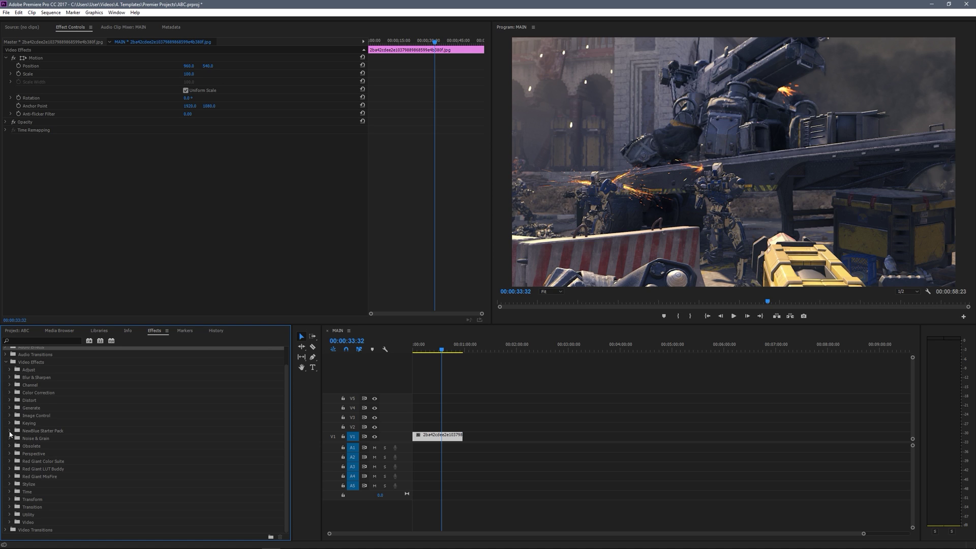
{"action": "left_click", "coordinate": [10, 393]}
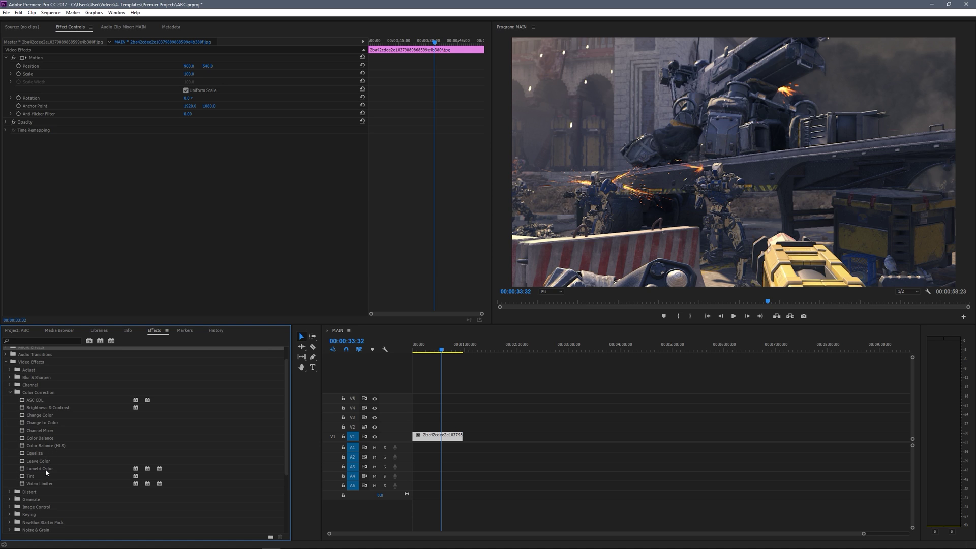
{"action": "left_click_drag", "start_coordinate": [41, 468], "coordinate": [432, 436]}
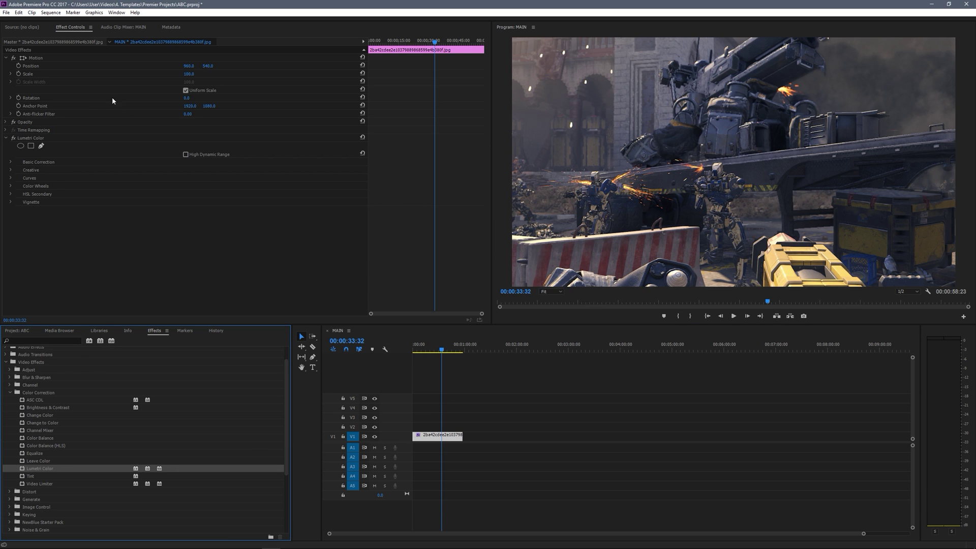
Set Lumetri Basic Correction Temperature to 120 and Tint to -207, then collapse the effect
{"action": "left_click", "coordinate": [56, 138]}
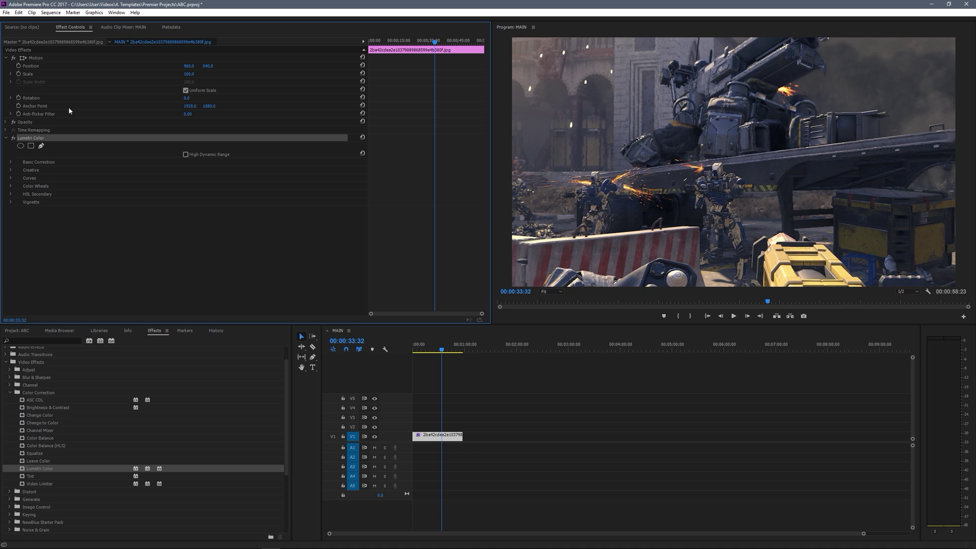
{"action": "left_click", "coordinate": [10, 162]}
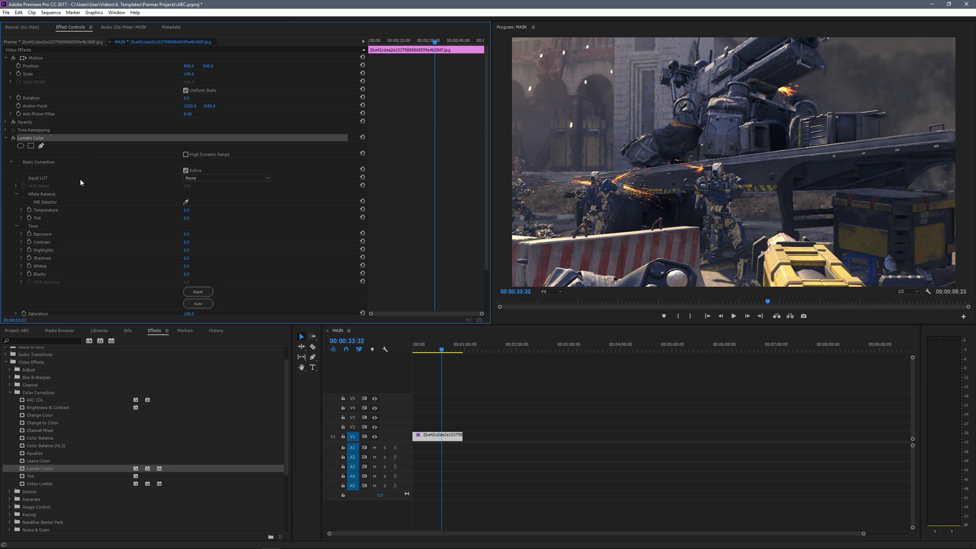
{"action": "left_click", "coordinate": [187, 210]}
{"action": "type", "text": "95"}
{"action": "key", "text": "Return"}
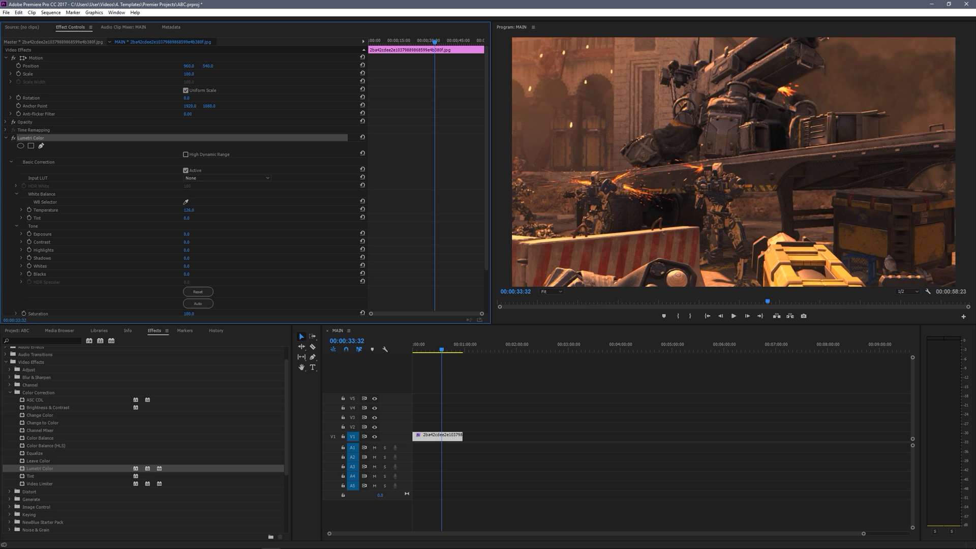
{"action": "type", "text": "120"}
{"action": "key", "text": "Return"}
{"action": "left_click", "coordinate": [186, 217]}
{"action": "type", "text": "-207"}
{"action": "key", "text": "Return"}
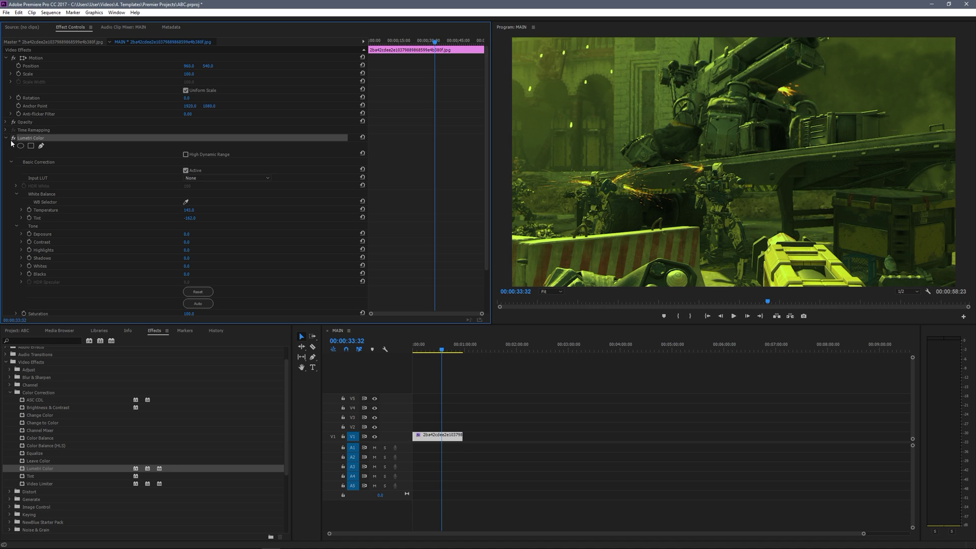
{"action": "left_click", "coordinate": [6, 138]}
{"action": "left_click", "coordinate": [11, 392]}
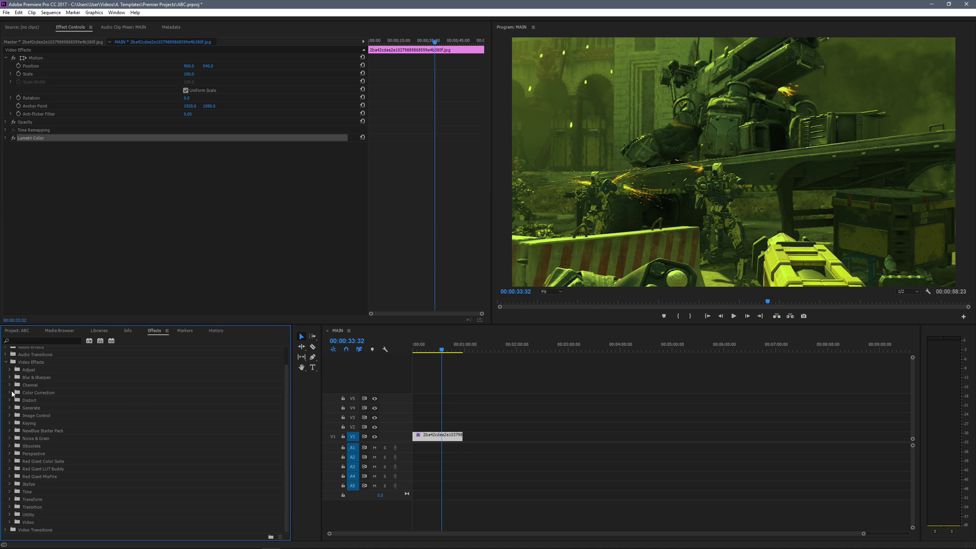
Collapse the Video Effects folder, return to the Project panel and widen the timeline
{"action": "left_click", "coordinate": [5, 362]}
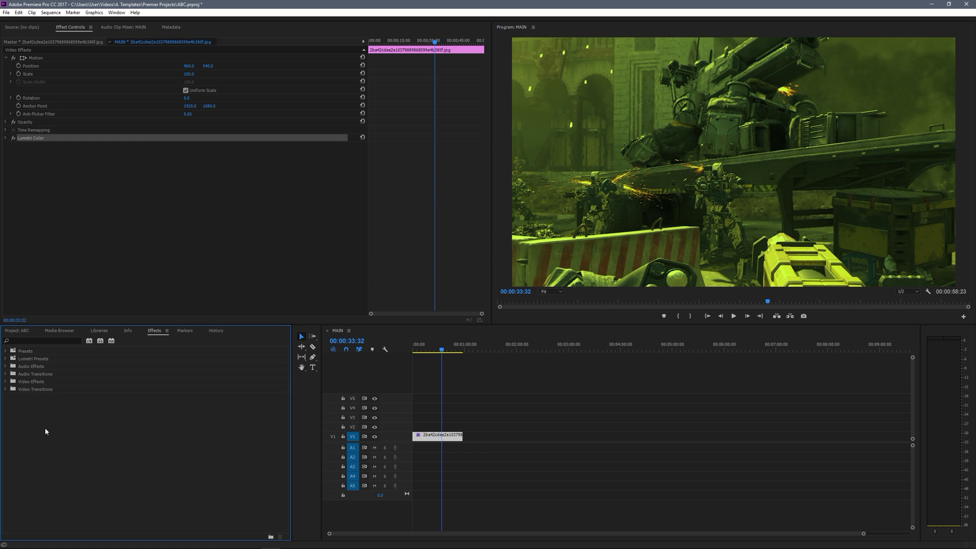
{"action": "left_click", "coordinate": [17, 330]}
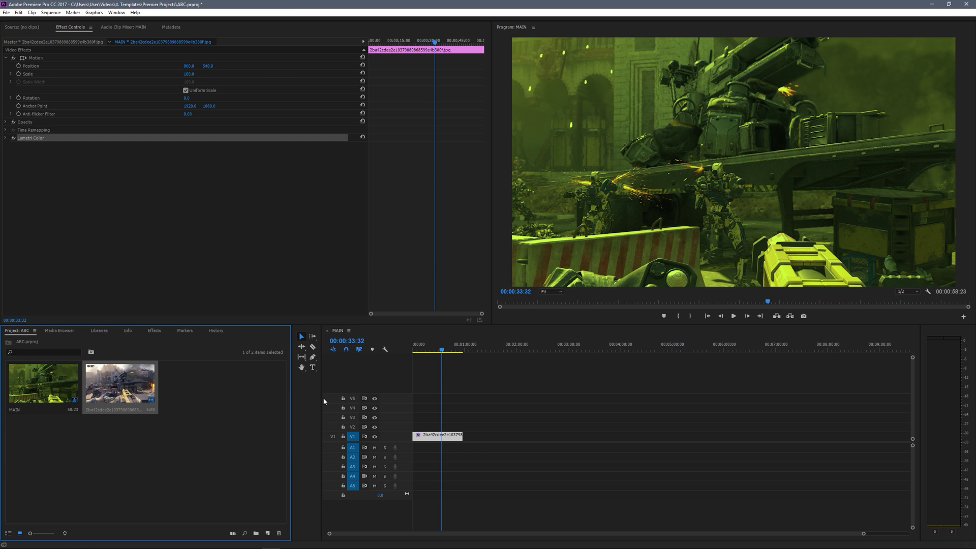
{"action": "left_click_drag", "start_coordinate": [321, 397], "coordinate": [299, 395]}
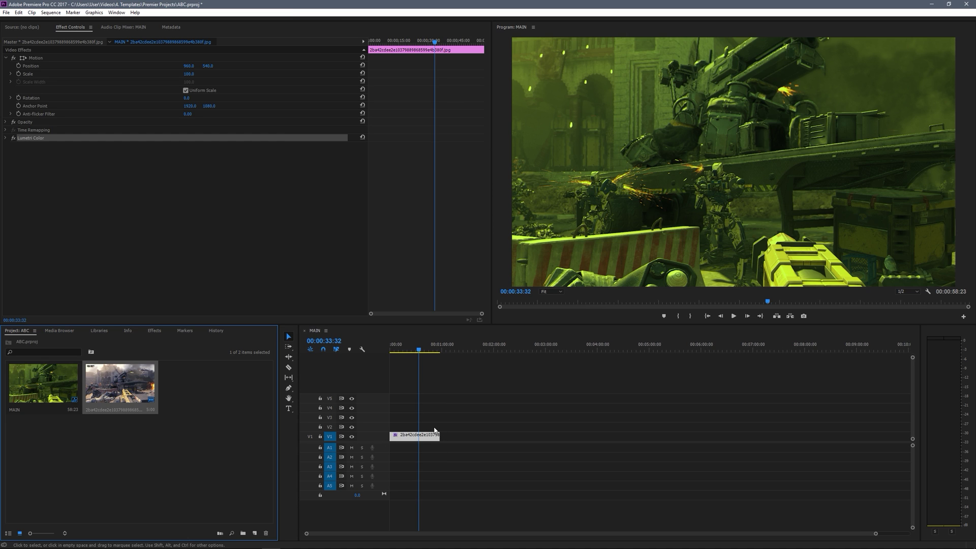
{"action": "left_click", "coordinate": [366, 435]}
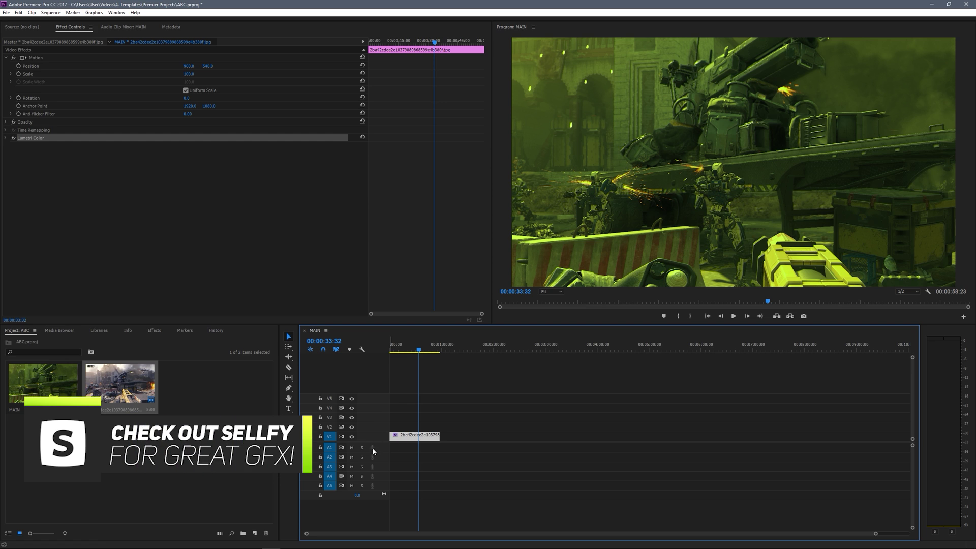
Add audio track A6 and video track V6 to the MAIN sequence
{"action": "right_click", "coordinate": [383, 486]}
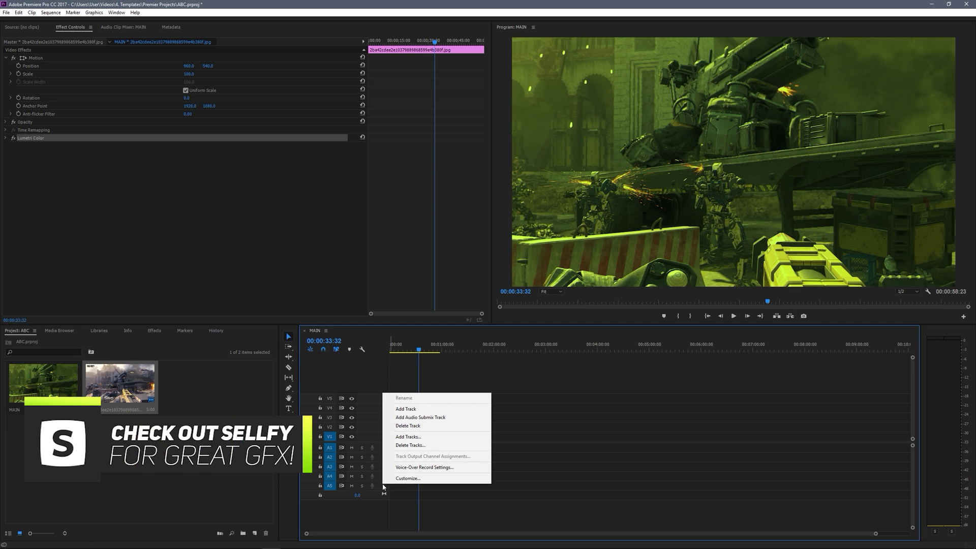
{"action": "left_click", "coordinate": [406, 409]}
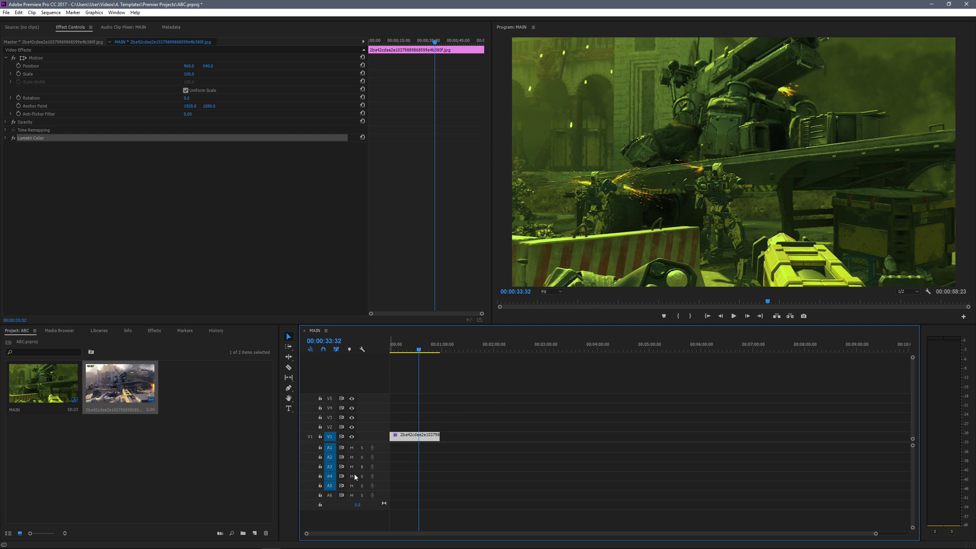
{"action": "right_click", "coordinate": [374, 407]}
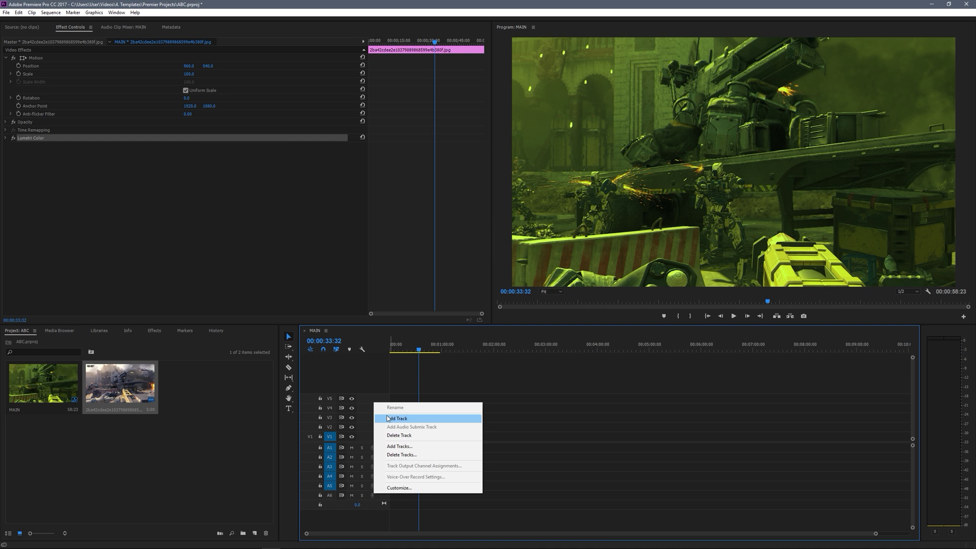
{"action": "left_click", "coordinate": [388, 418]}
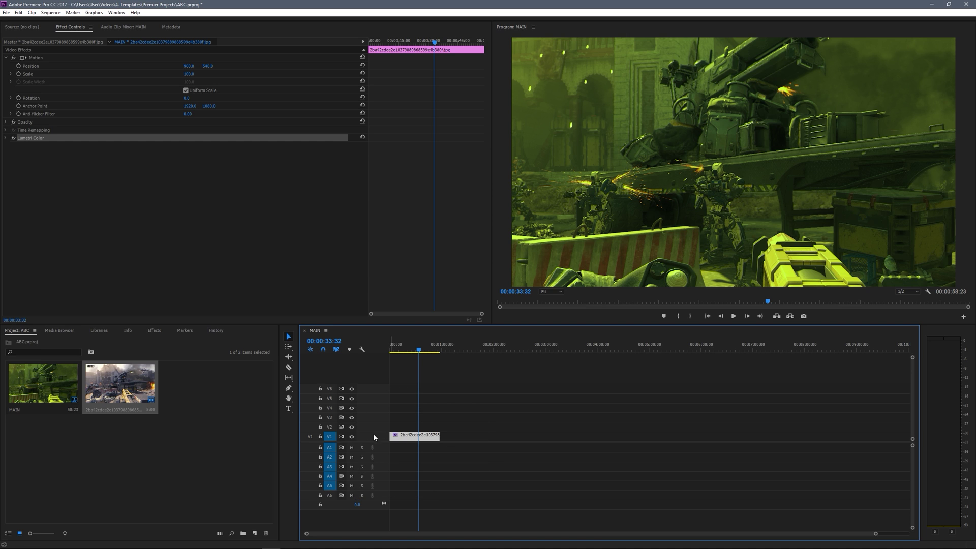
Nudge the V1 image clip slightly later and razor-cut it in three places
{"action": "left_click_drag", "start_coordinate": [411, 437], "coordinate": [411, 437]}
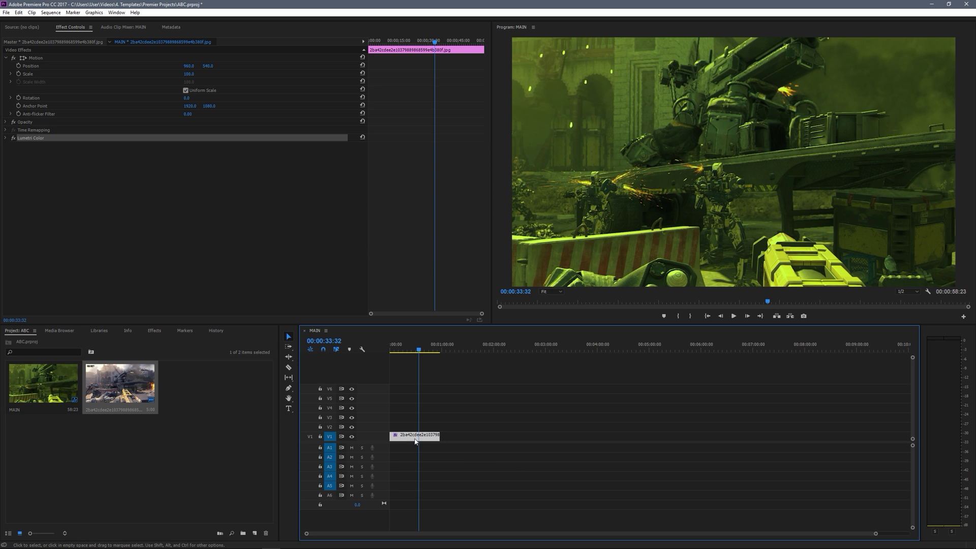
{"action": "mouse_move", "coordinate": [405, 438]}
{"action": "left_mouse_down"}
{"action": "mouse_move", "coordinate": [483, 436]}
{"action": "mouse_move", "coordinate": [399, 436]}
{"action": "left_mouse_up"}
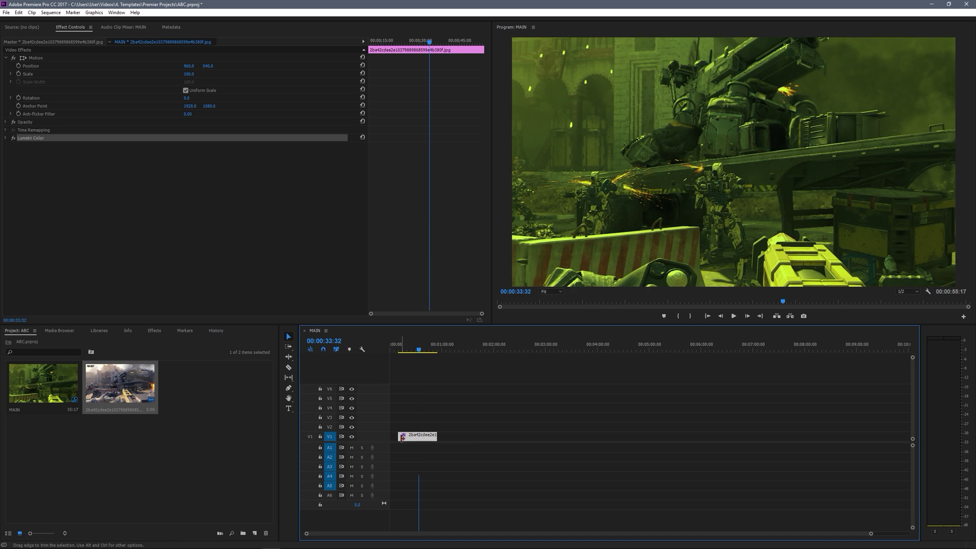
{"action": "left_click", "coordinate": [289, 369]}
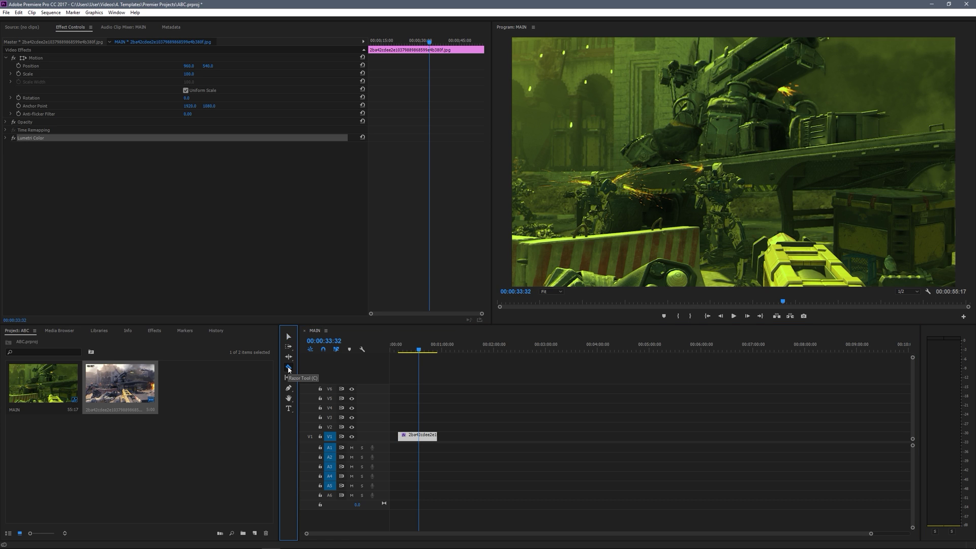
{"action": "left_click", "coordinate": [409, 436]}
{"action": "left_click", "coordinate": [425, 437]}
{"action": "left_click", "coordinate": [402, 436]}
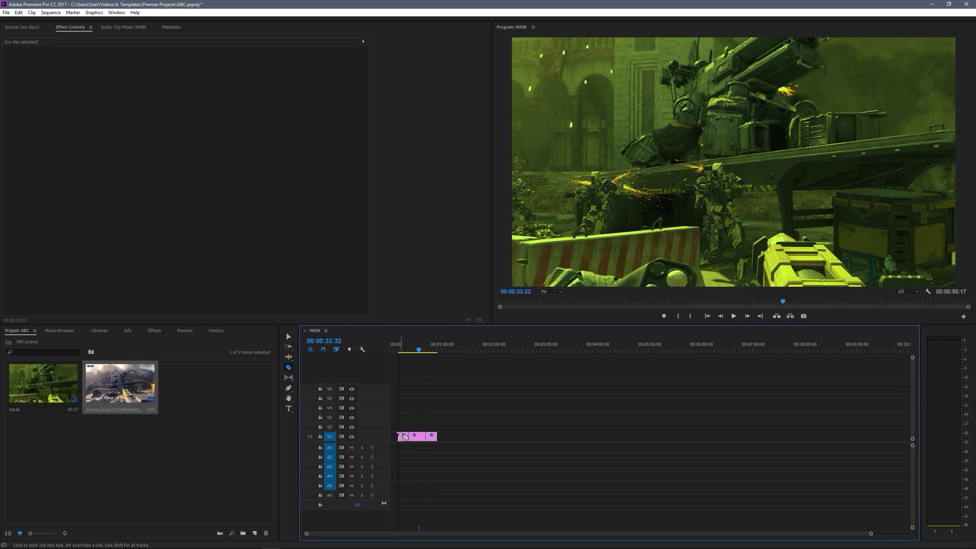
Draw a text box across the upper middle of the frame and type 'tfhfthfgh'
{"action": "left_click", "coordinate": [288, 409]}
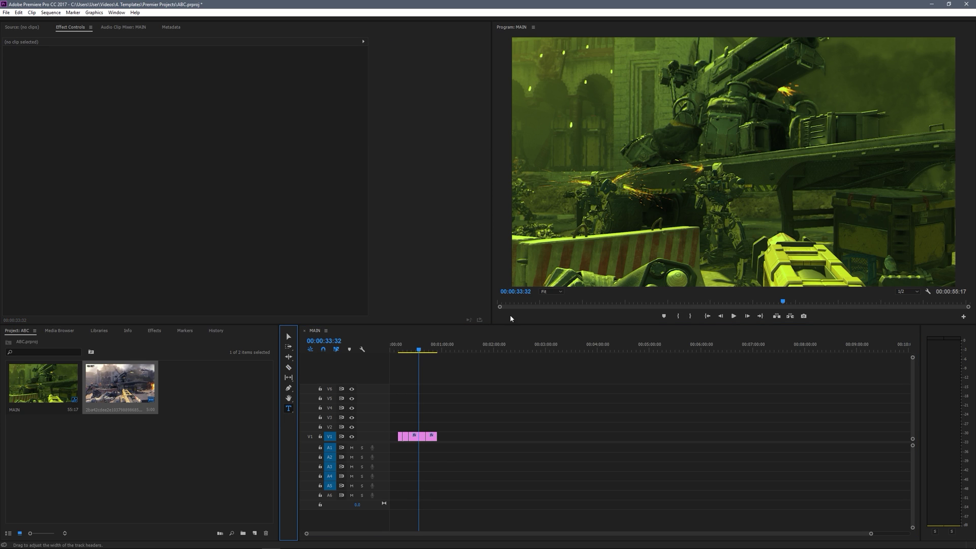
{"action": "left_click_drag", "start_coordinate": [630, 123], "coordinate": [861, 216]}
{"action": "type", "text": "tfh"}
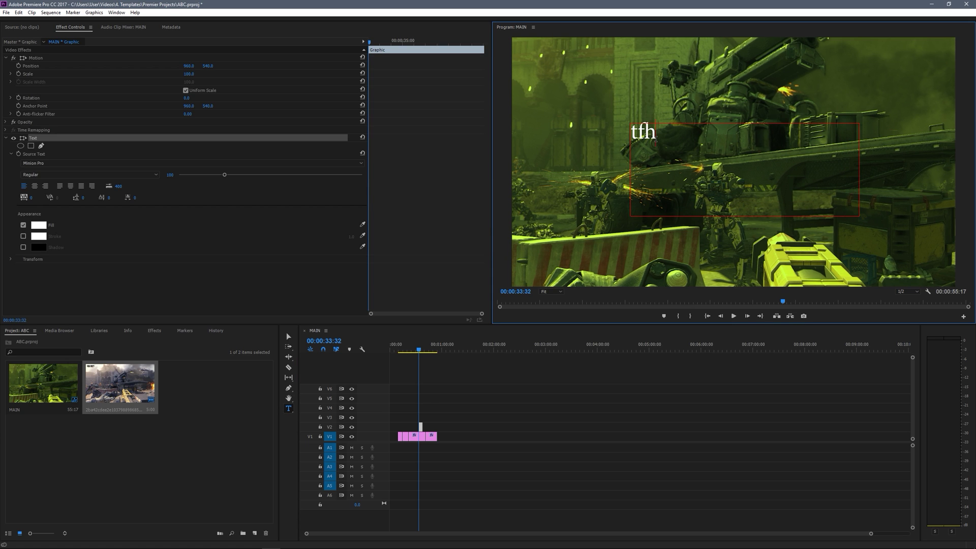
{"action": "type", "text": "fthfgh"}
Change the title's font to Bebas and check it over the video at the playhead
{"action": "double_click", "coordinate": [633, 131]}
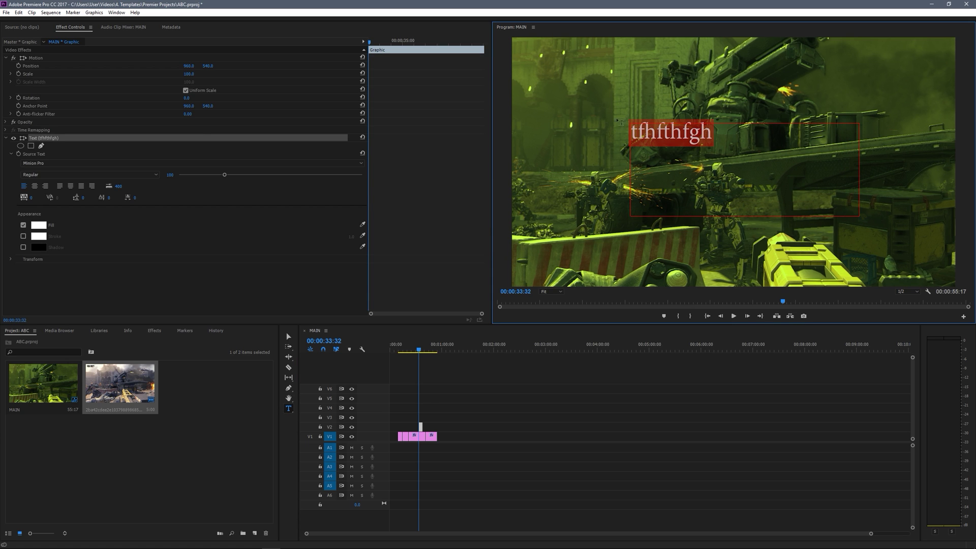
{"action": "left_click", "coordinate": [61, 164]}
{"action": "left_click", "coordinate": [389, 168]}
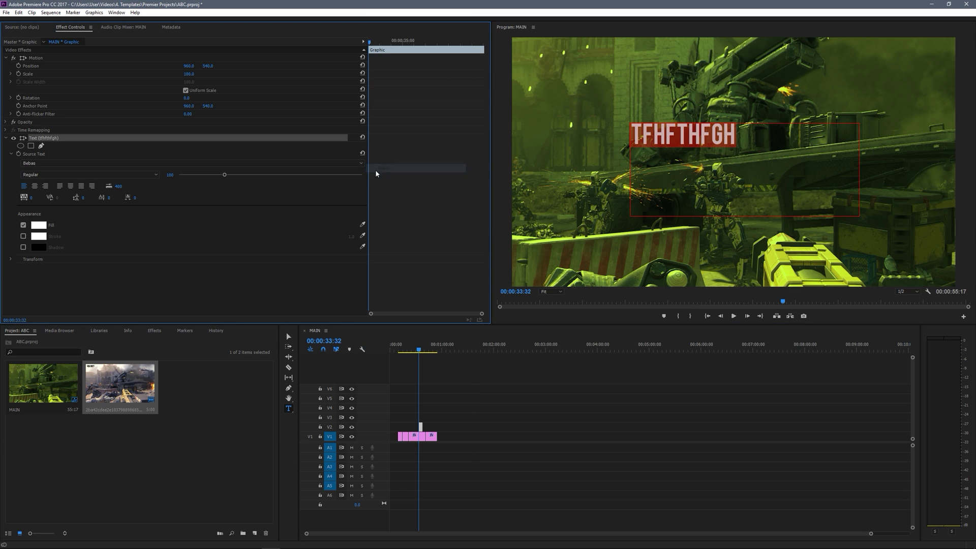
{"action": "left_click_drag", "start_coordinate": [462, 446], "coordinate": [399, 410]}
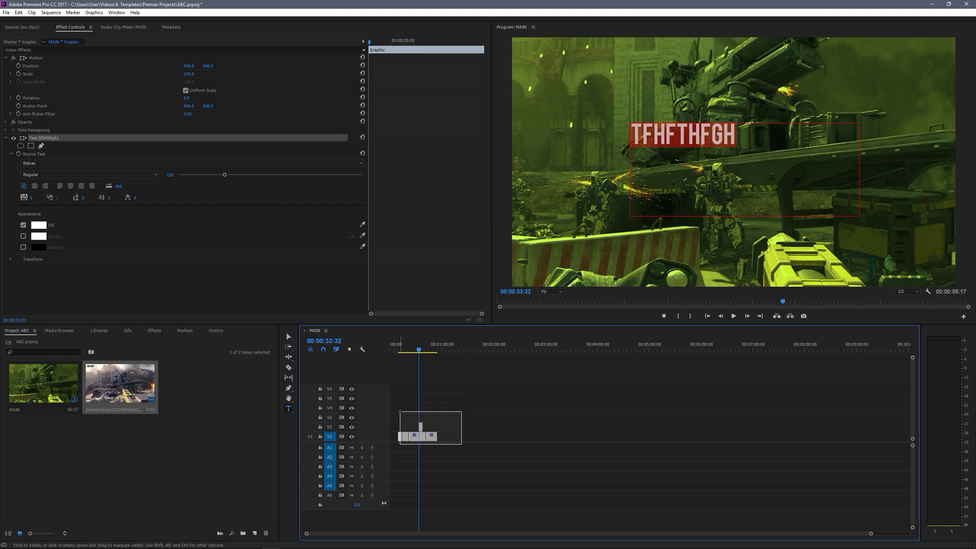
{"action": "left_click", "coordinate": [407, 349]}
{"action": "left_click", "coordinate": [418, 348]}
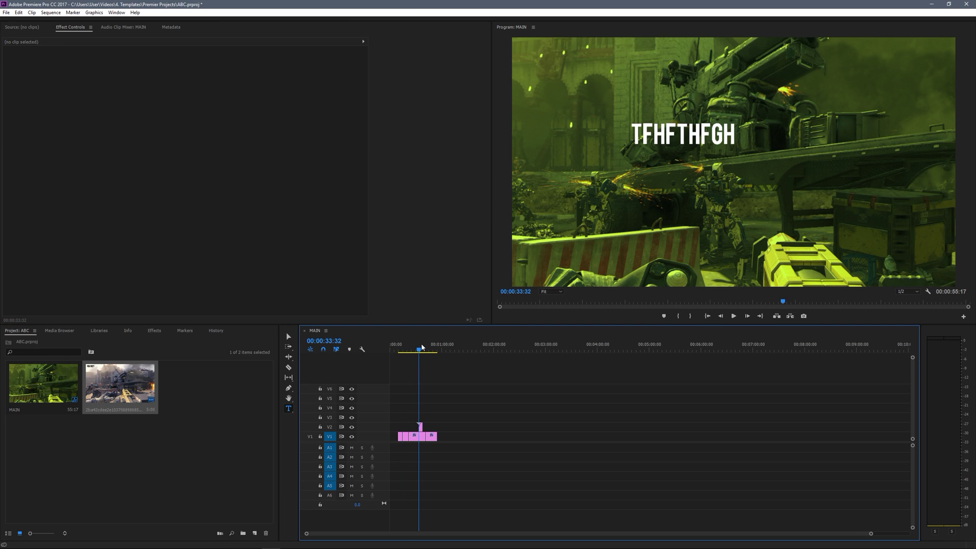
Open File > Export > Media and trim the source range to a custom 00:00:39:50 stretch
{"action": "left_click", "coordinate": [6, 12]}
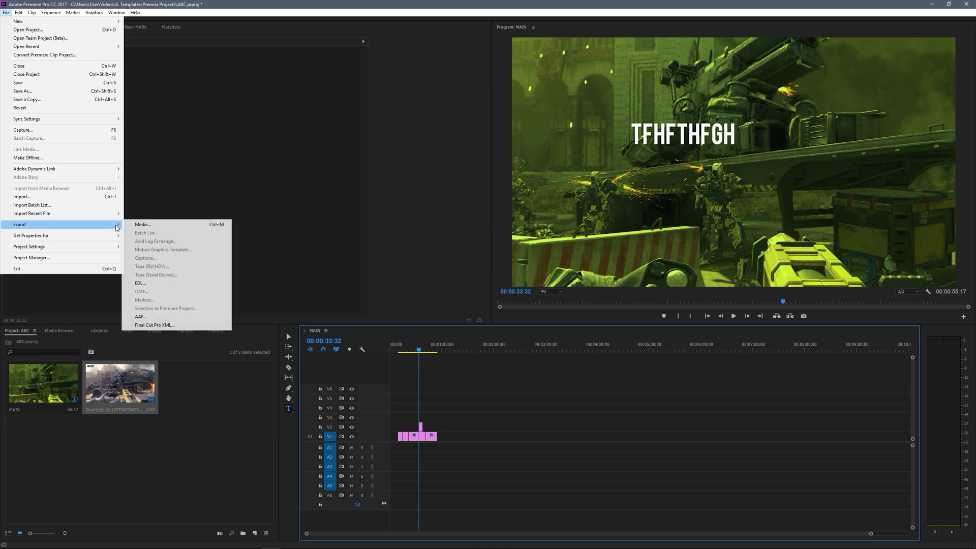
{"action": "left_click", "coordinate": [139, 225]}
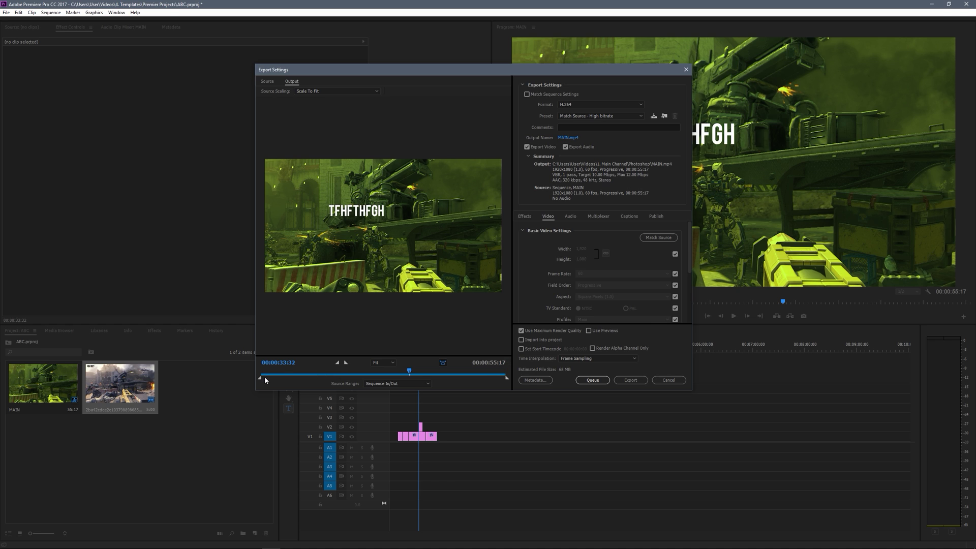
{"action": "mouse_move", "coordinate": [260, 379]}
{"action": "left_mouse_down"}
{"action": "mouse_move", "coordinate": [298, 379]}
{"action": "mouse_move", "coordinate": [287, 384]}
{"action": "left_mouse_up"}
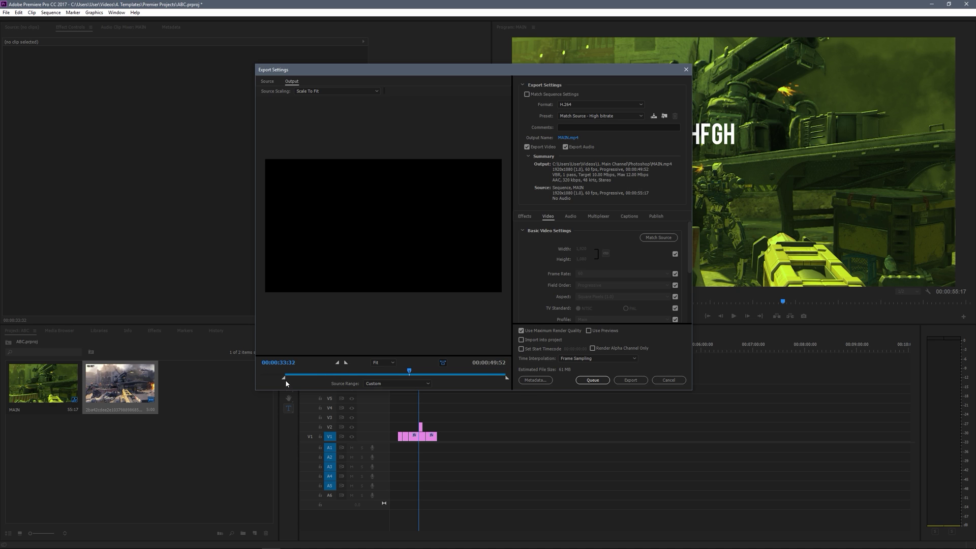
{"action": "left_click_drag", "start_coordinate": [506, 378], "coordinate": [418, 370]}
{"action": "left_click", "coordinate": [350, 371]}
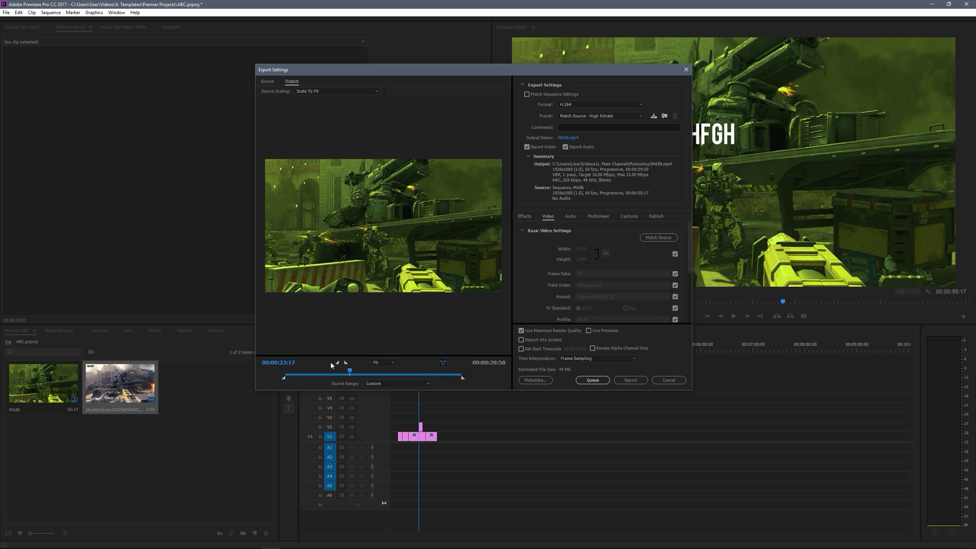
{"action": "left_click", "coordinate": [291, 370]}
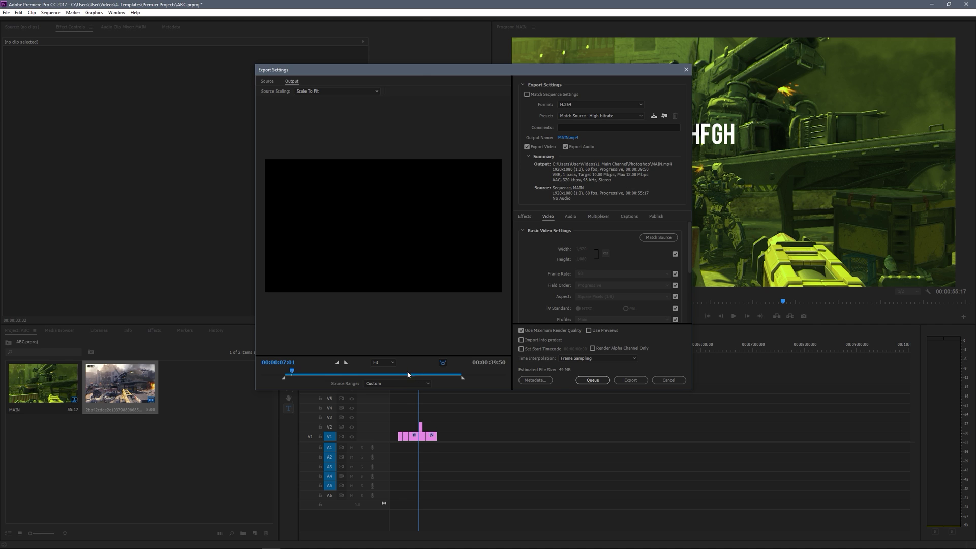
{"action": "left_click", "coordinate": [599, 104]}
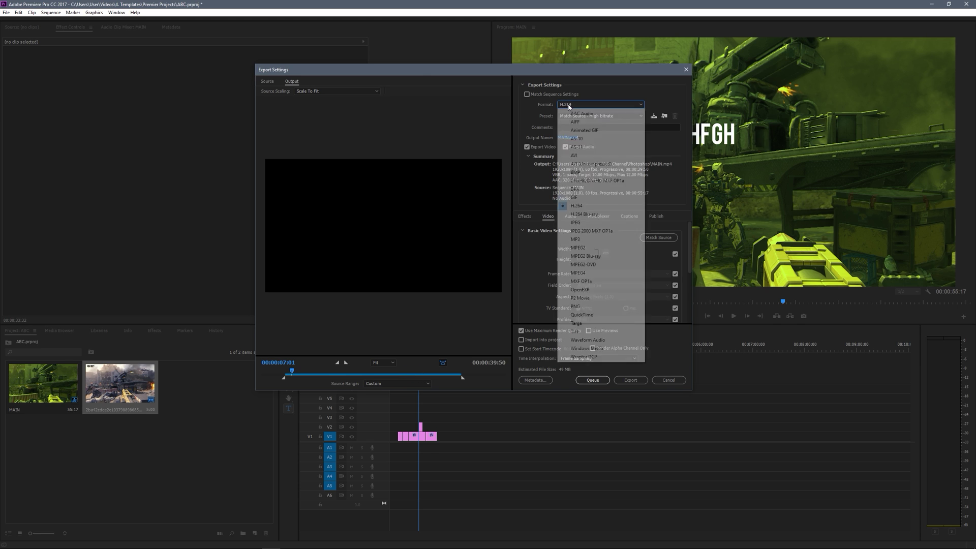
Keep the H.264 format, apply a high-resolution preset, and set the output to 1920x1080
{"action": "left_click", "coordinate": [592, 209]}
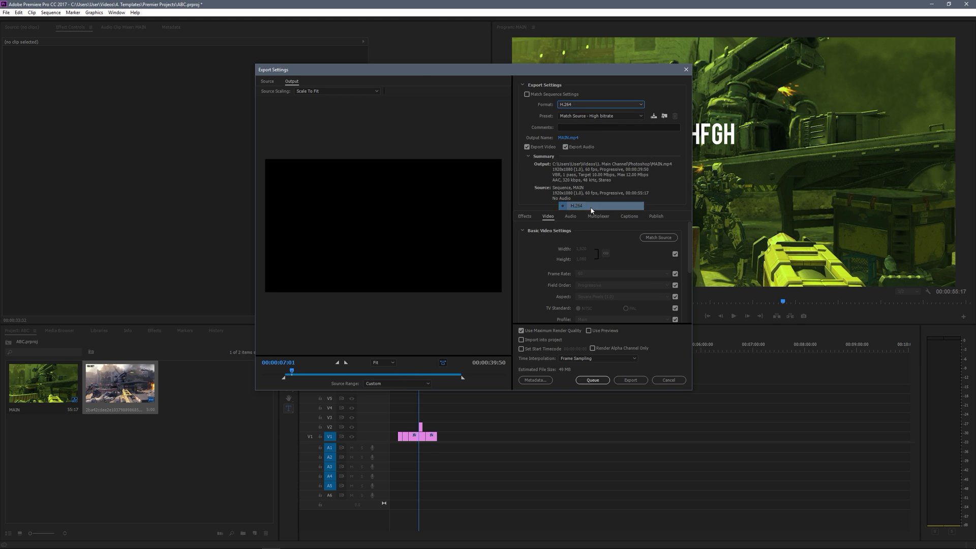
{"action": "left_click", "coordinate": [602, 116]}
{"action": "left_click", "coordinate": [672, 14]}
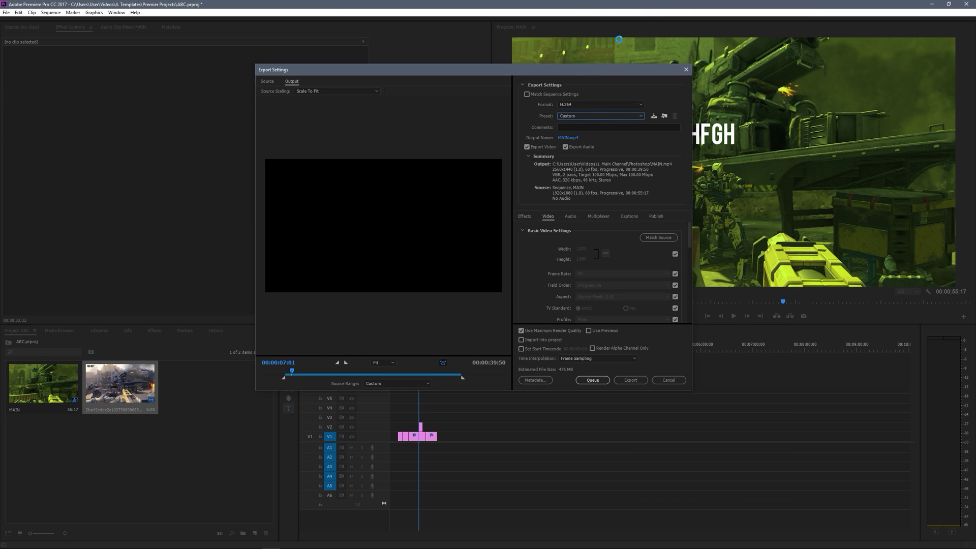
{"action": "left_click", "coordinate": [582, 248]}
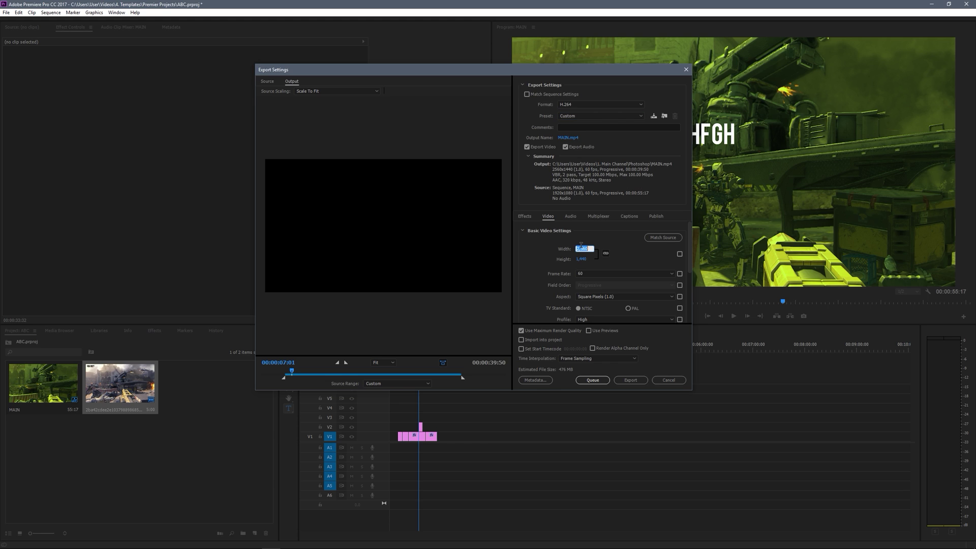
{"action": "type", "text": "1920"}
{"action": "left_click", "coordinate": [582, 259]}
{"action": "type", "text": "1080"}
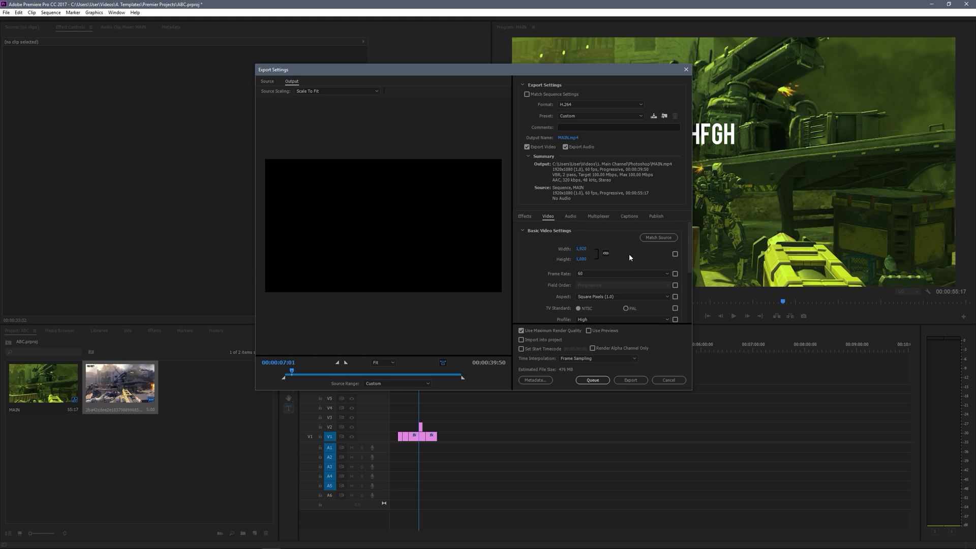
Set bitrate encoding to VBR 1 pass with a 12 Mbps target bitrate
{"action": "scroll", "coordinate": [628, 256], "scroll_direction": "down", "scroll_amount": 2}
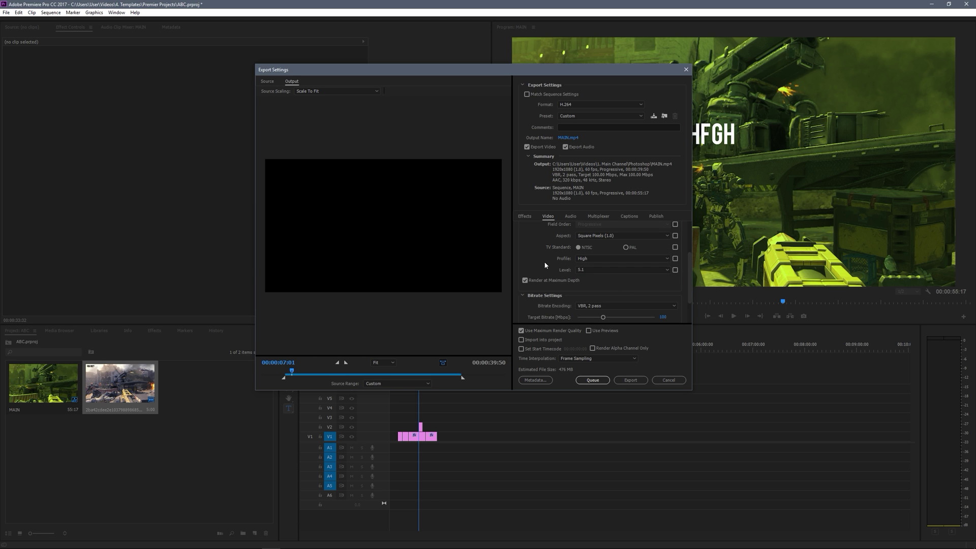
{"action": "scroll", "coordinate": [551, 274], "scroll_direction": "down", "scroll_amount": 1}
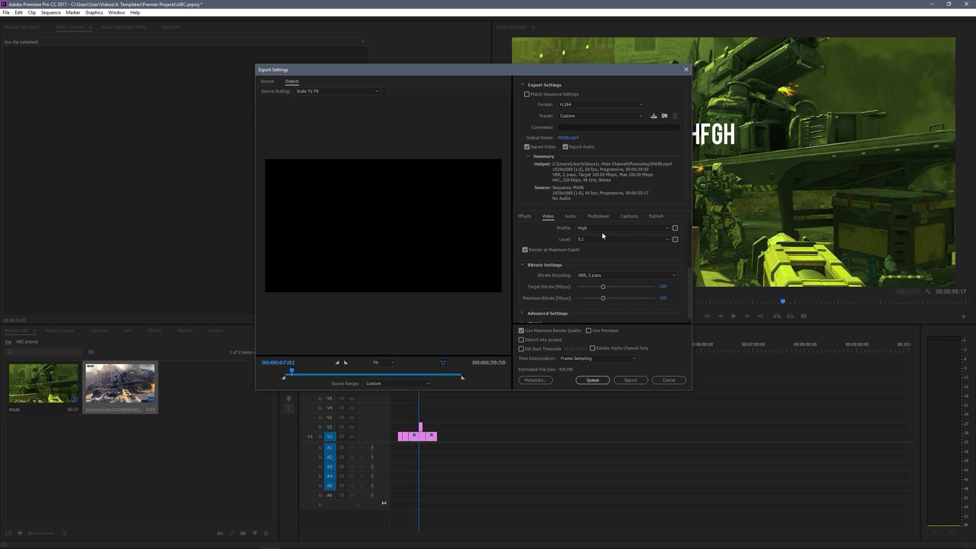
{"action": "scroll", "coordinate": [539, 259], "scroll_direction": "down", "scroll_amount": 1}
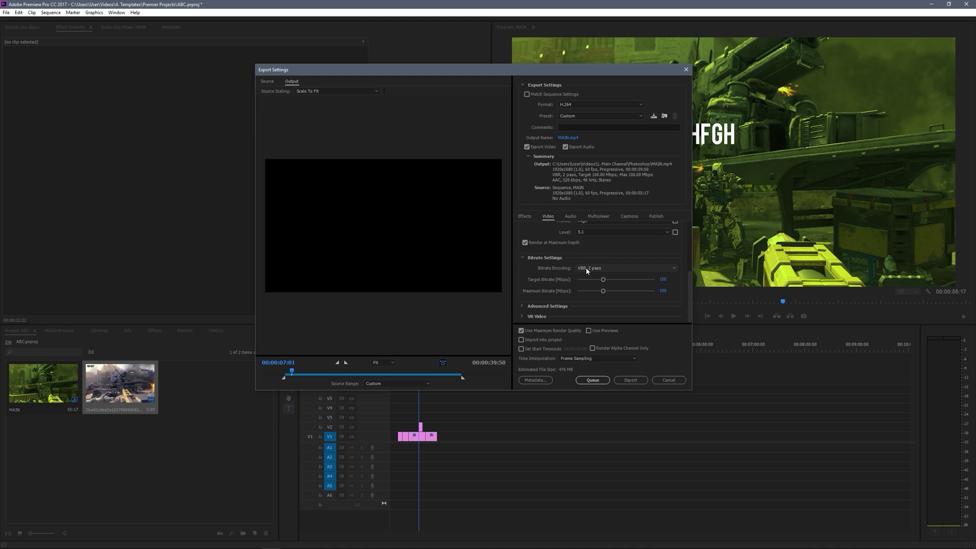
{"action": "left_click", "coordinate": [587, 269]}
{"action": "left_click", "coordinate": [600, 286]}
{"action": "left_click", "coordinate": [668, 279]}
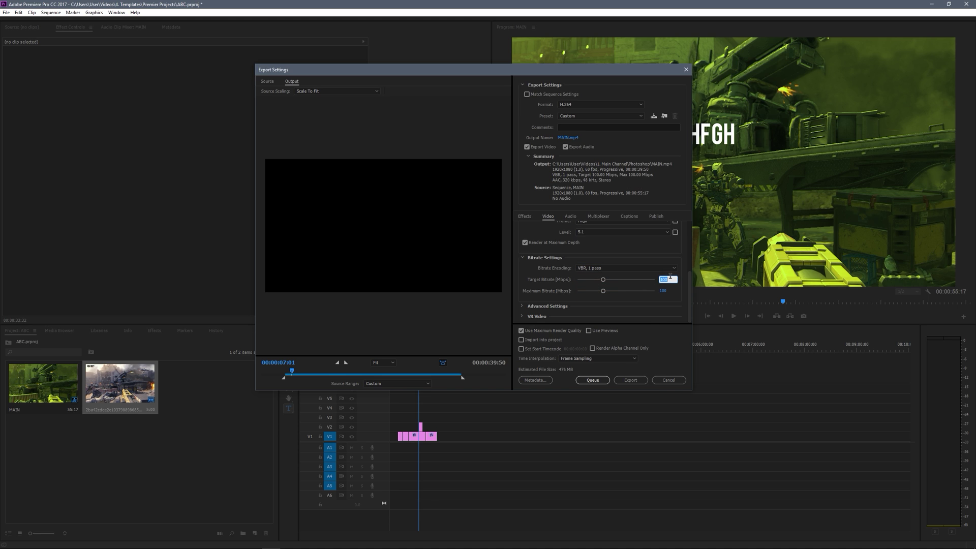
{"action": "key", "text": "Return"}
{"action": "scroll", "coordinate": [560, 315], "scroll_direction": "up", "scroll_amount": 5}
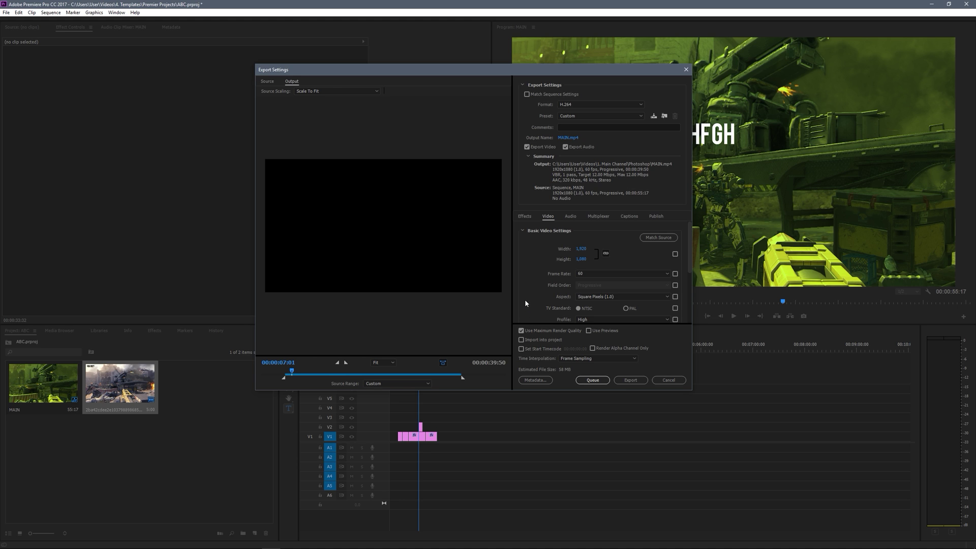
Start exporting the MAIN sequence to MAIN.mp4 with these H.264 settings
{"action": "left_click", "coordinate": [632, 380]}
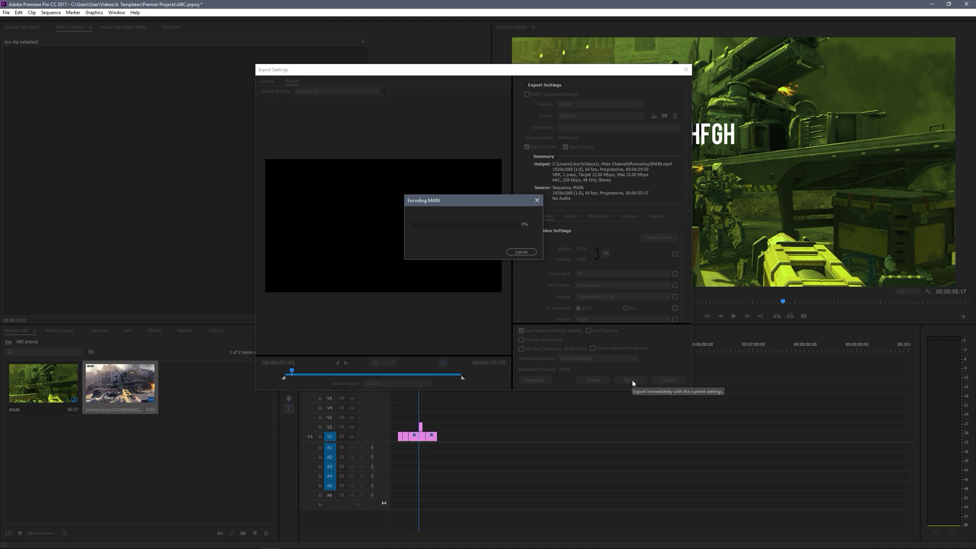